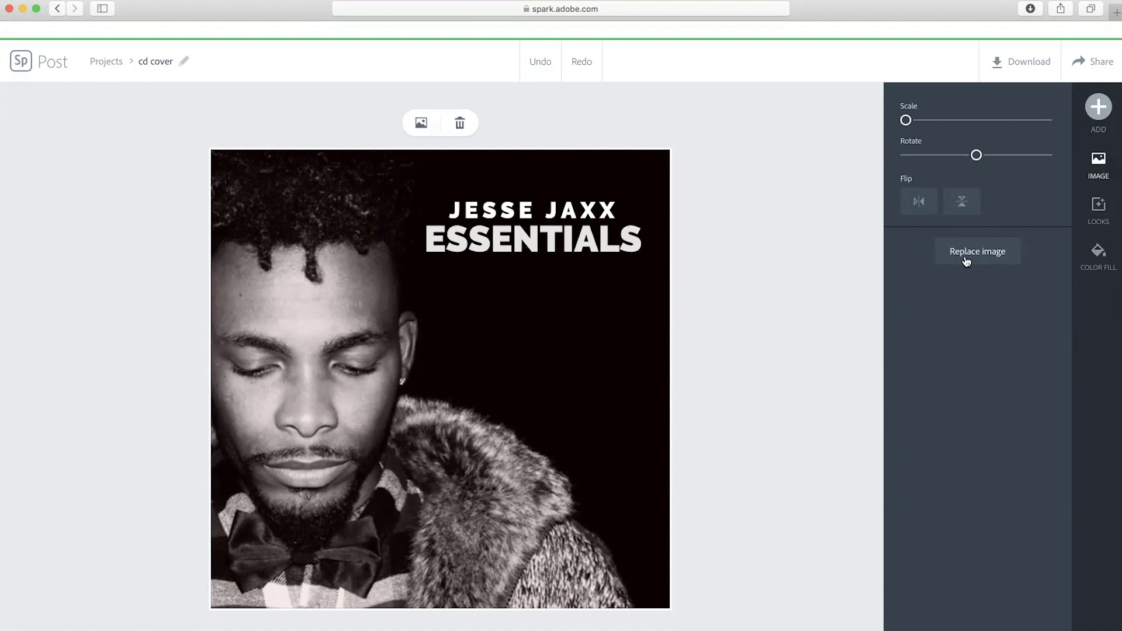
Restore the second photo cell with Redo and delete the dark portrait's cell
left_click(1096, 108)
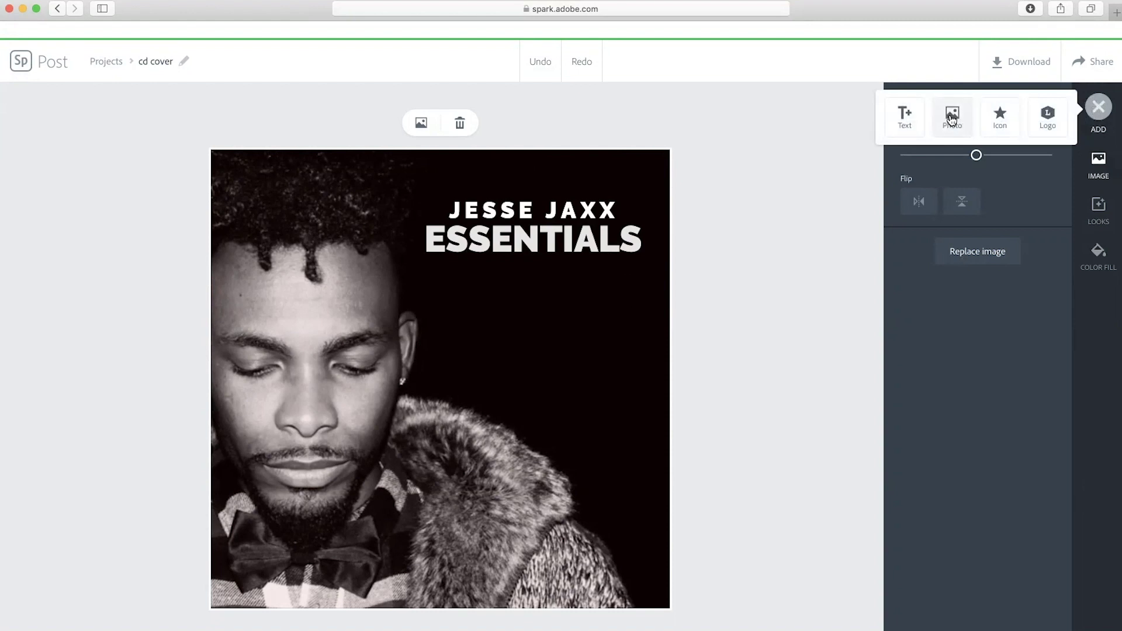
left_click(745, 163)
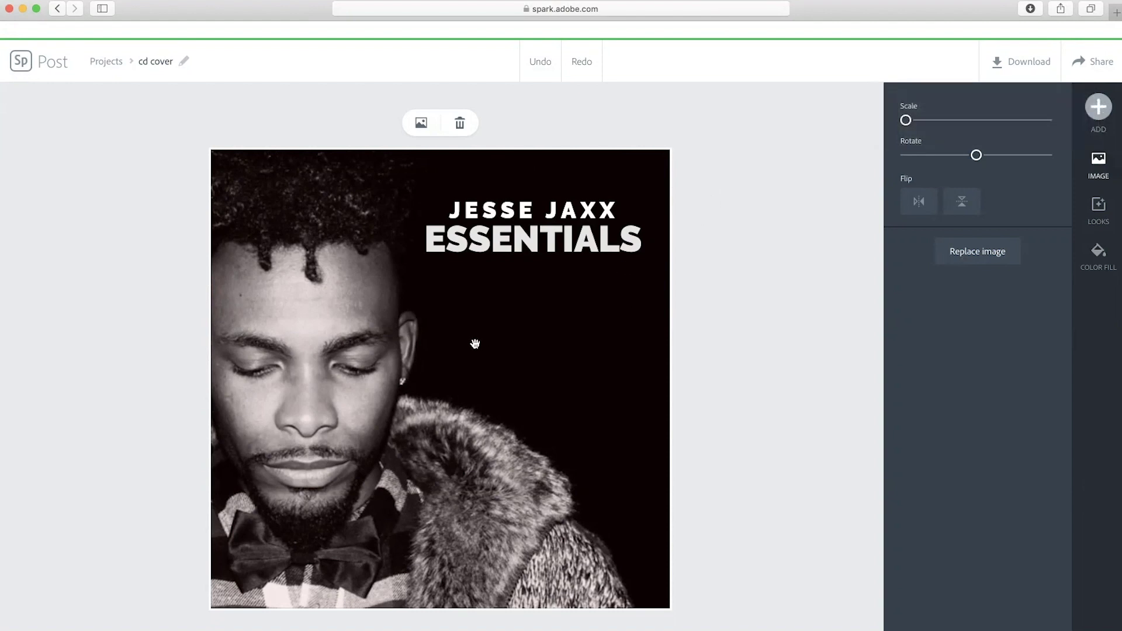
left_click(579, 61)
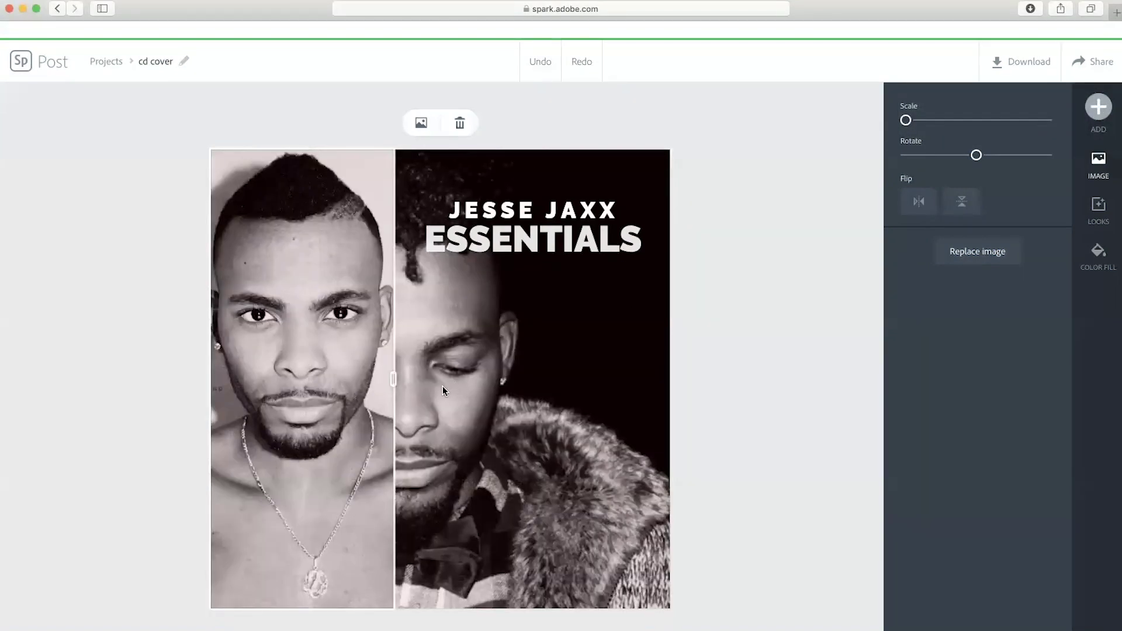
left_click(461, 123)
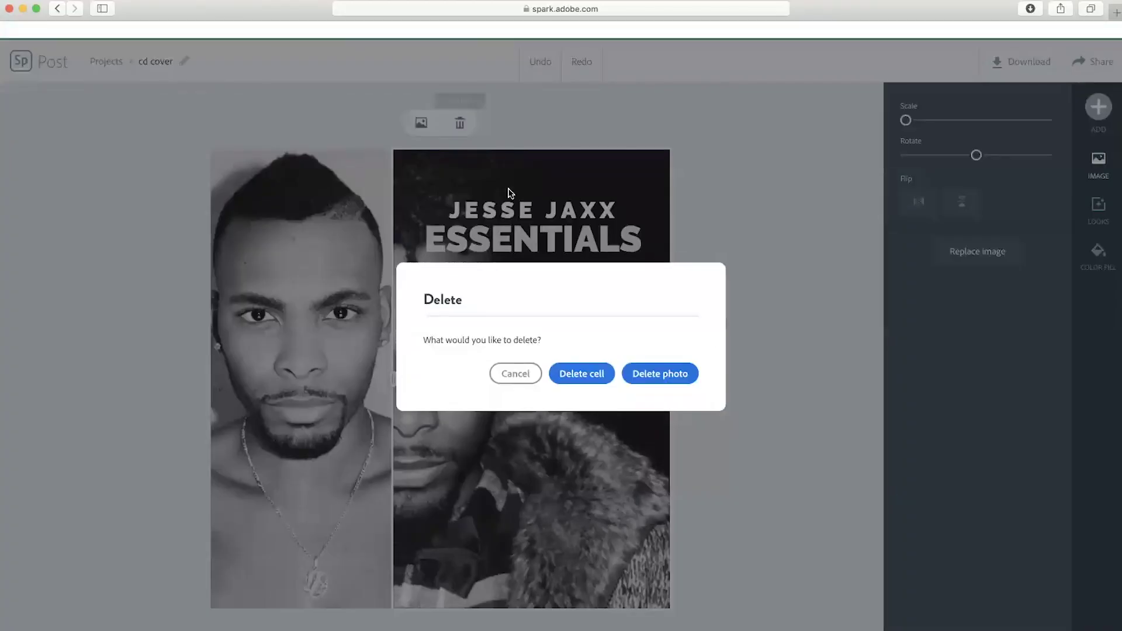
left_click(582, 374)
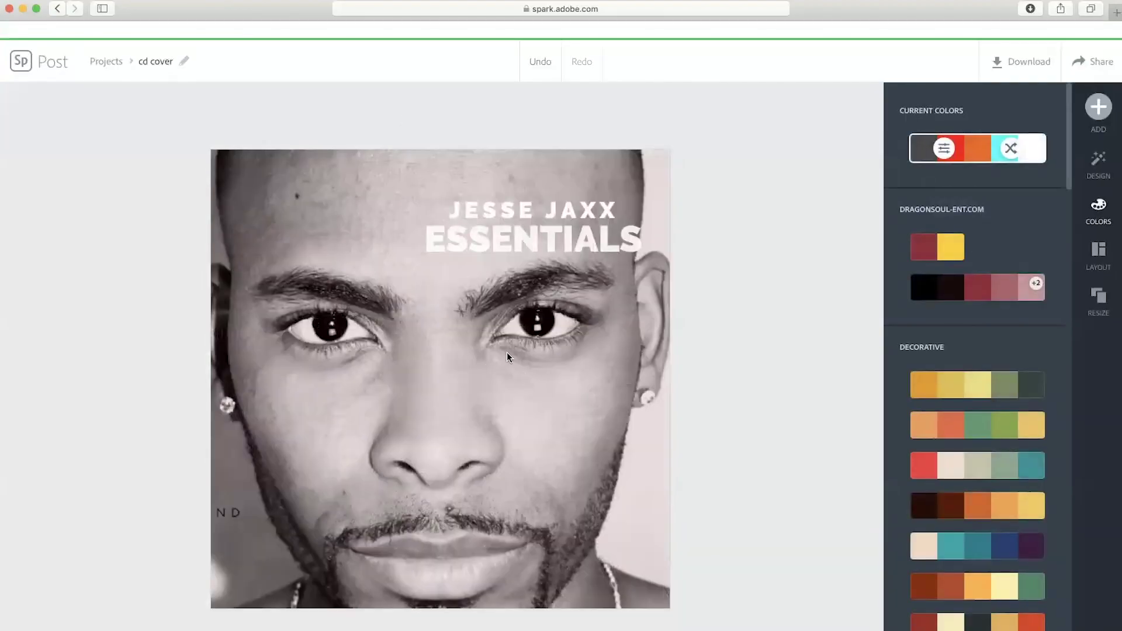
Scale the remaining close-up portrait down slightly so the whole face shows
left_click(507, 352)
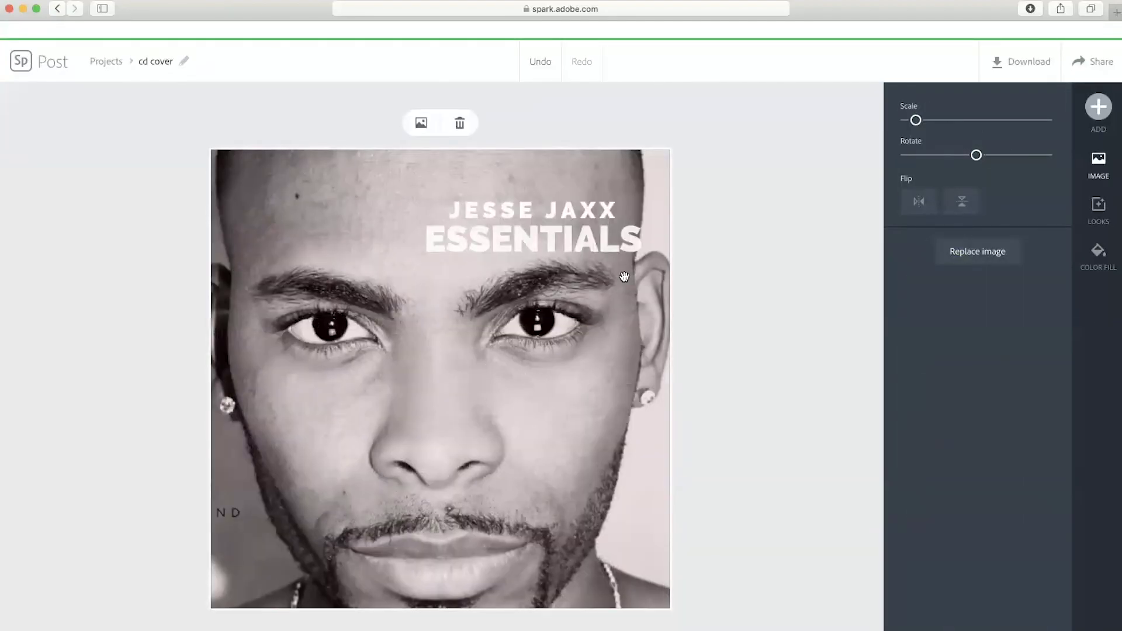
left_click(789, 199)
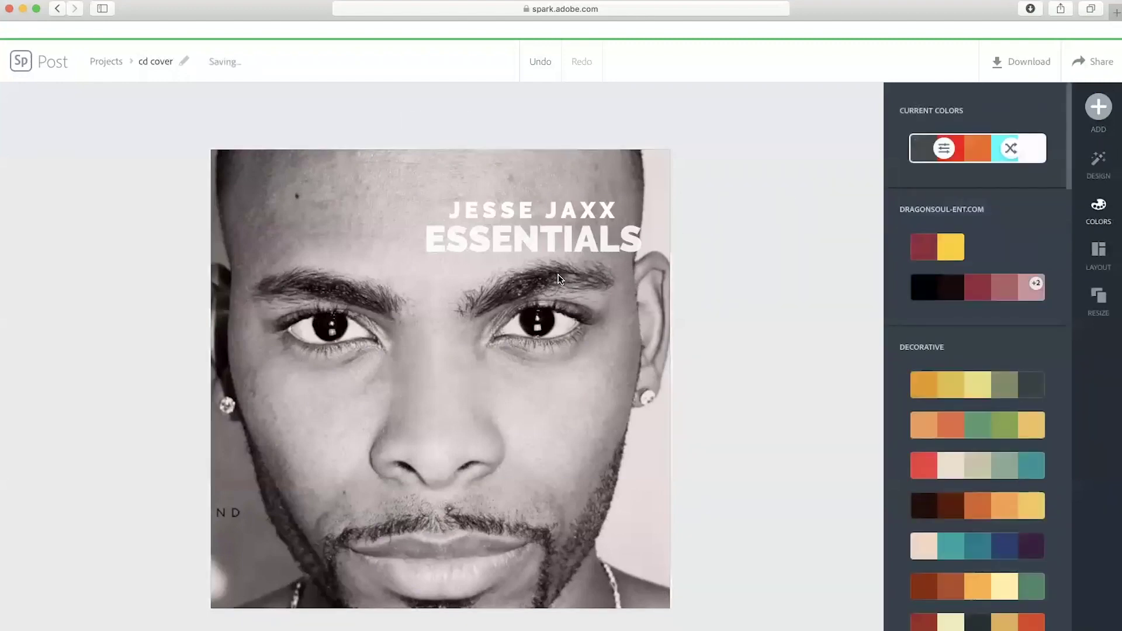
left_click(539, 259)
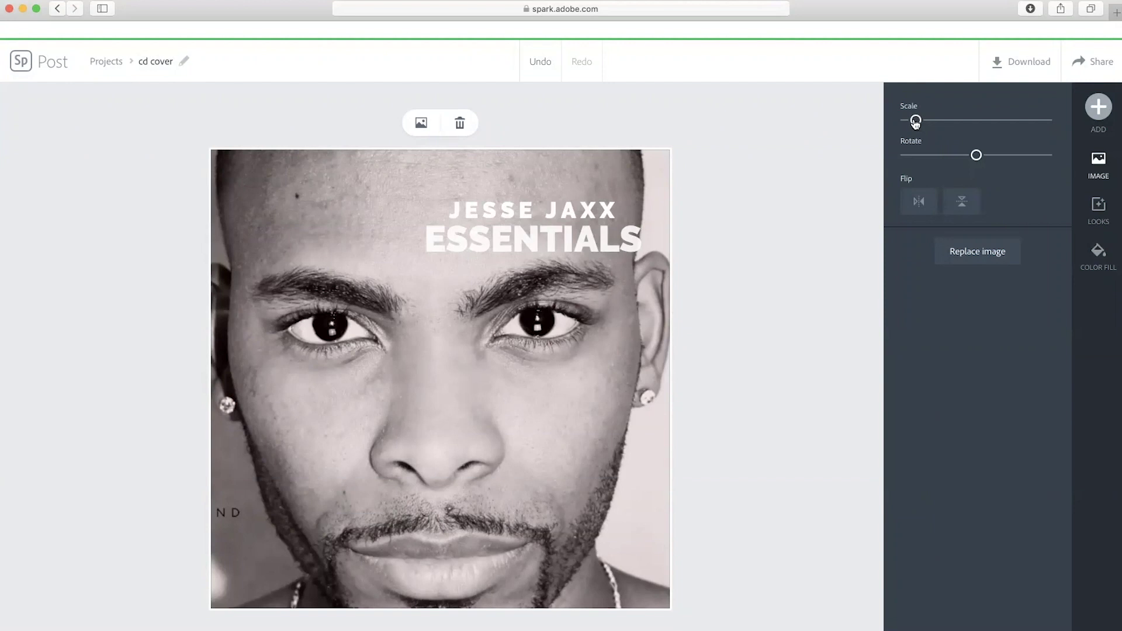
left_click_drag(916, 121, 911, 123)
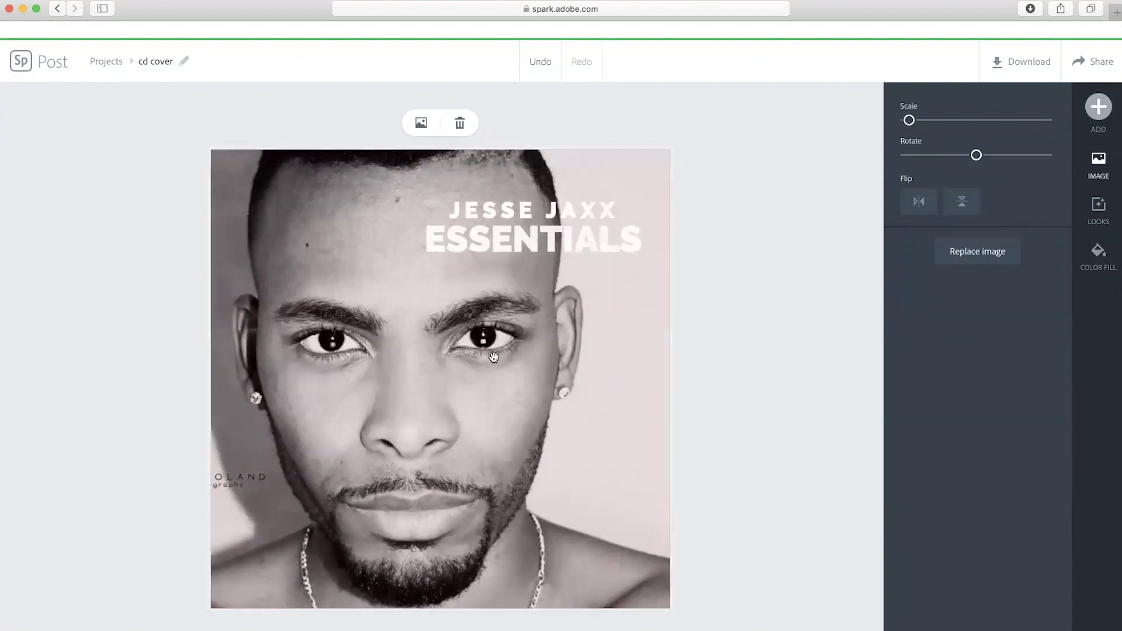
left_click(526, 203)
Drag the JESSE JAXX and ESSENTIALS titles upward along the centre guide
left_click(552, 227)
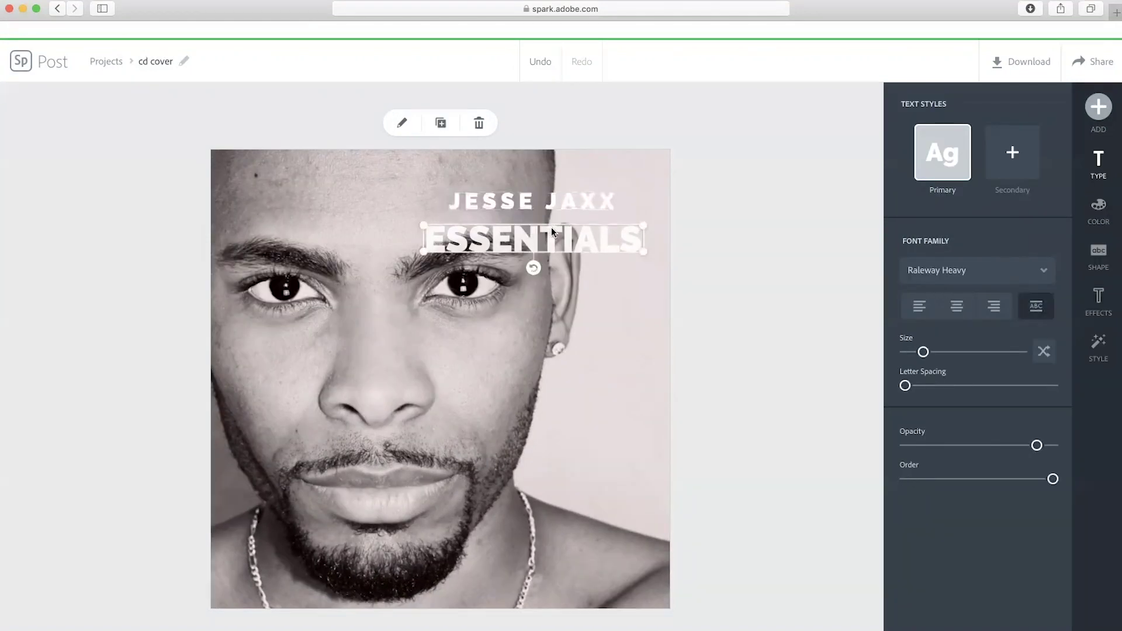
left_click_drag(552, 201, 551, 191)
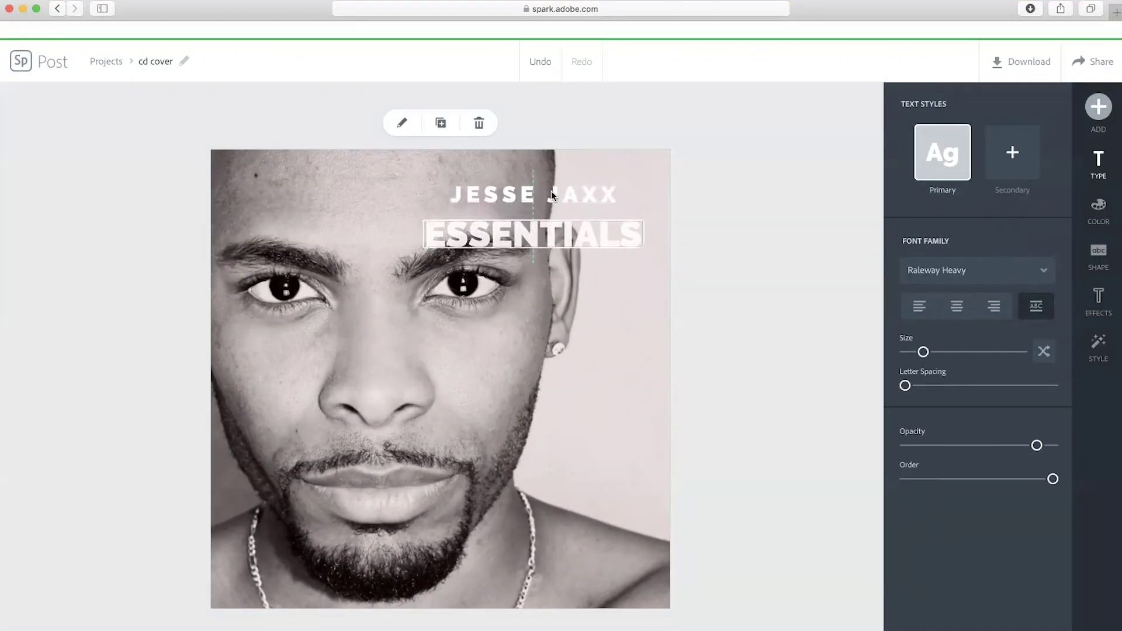
left_click(549, 235)
left_click_drag(547, 243, 551, 199)
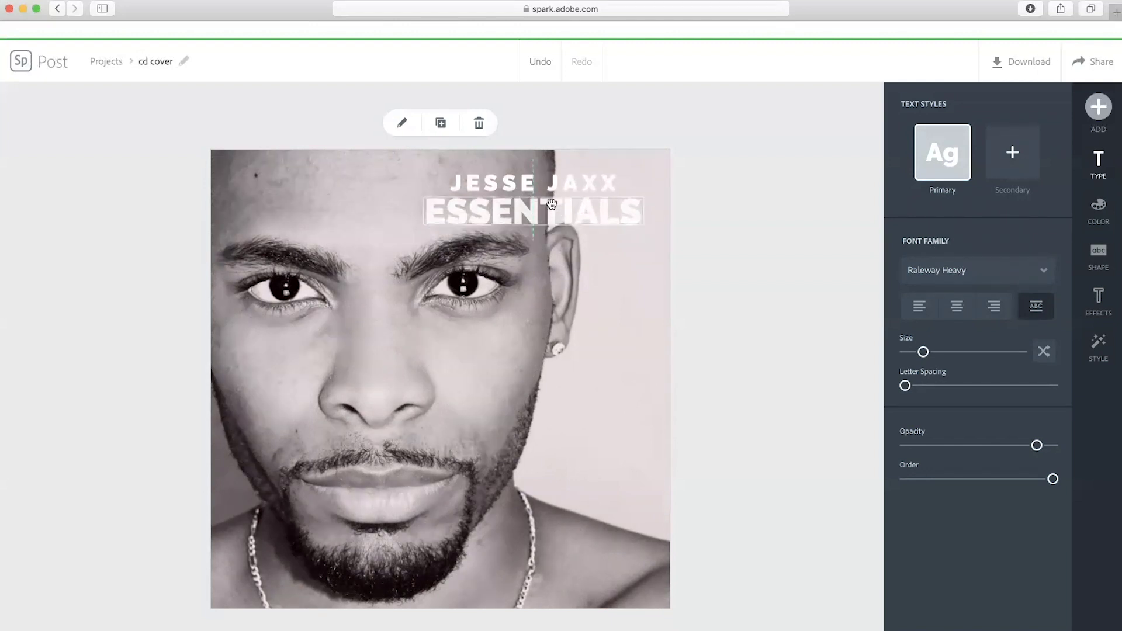
left_click(517, 191)
left_click(508, 187)
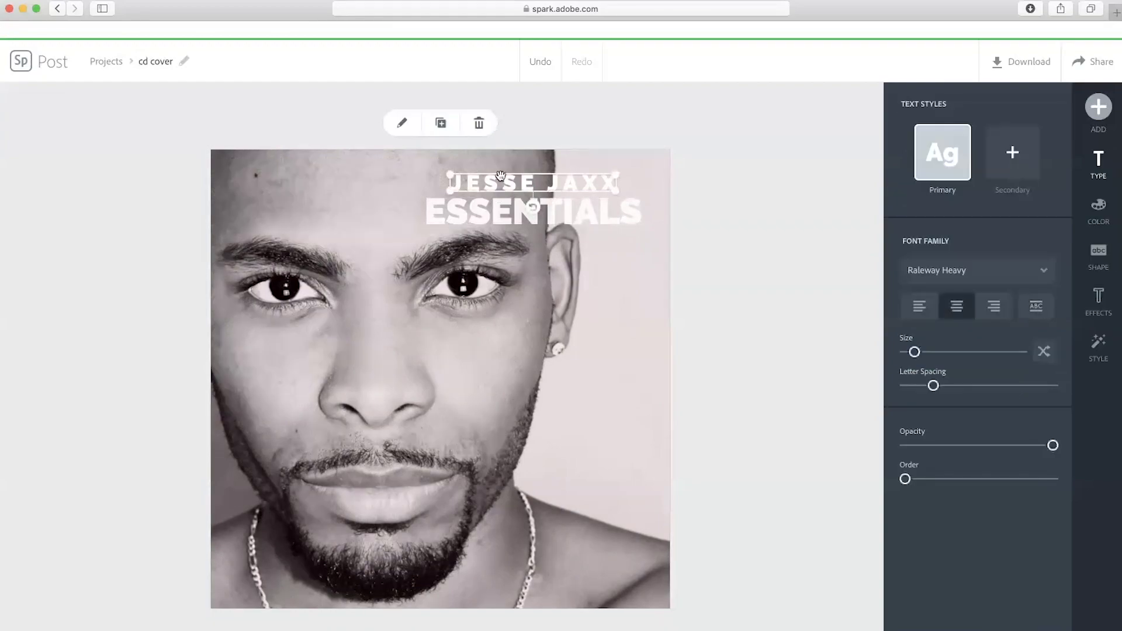
Open Edit on both titles and cancel unchanged, then centre JESSE JAXX above ESSENTIALS
left_click(402, 123)
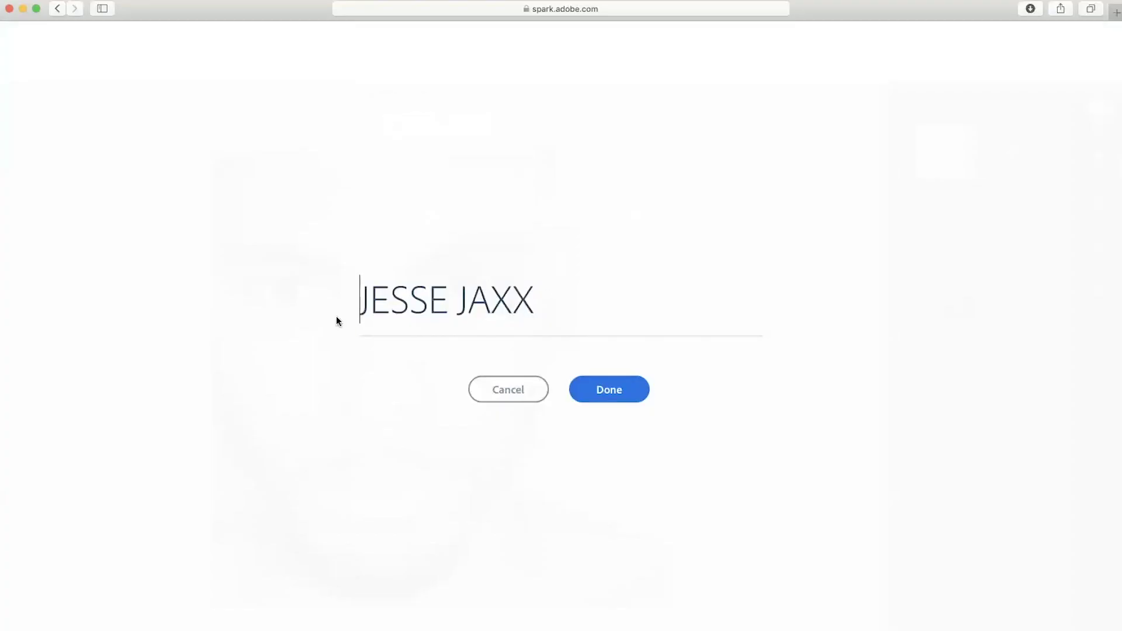
left_click(494, 392)
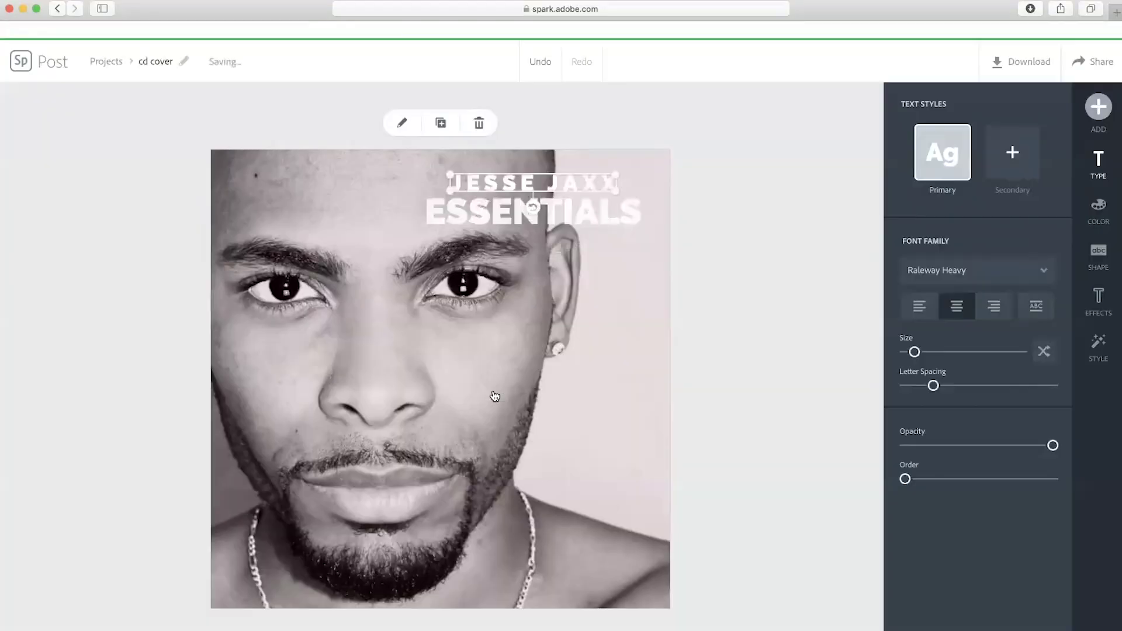
left_click(557, 215)
left_click(402, 123)
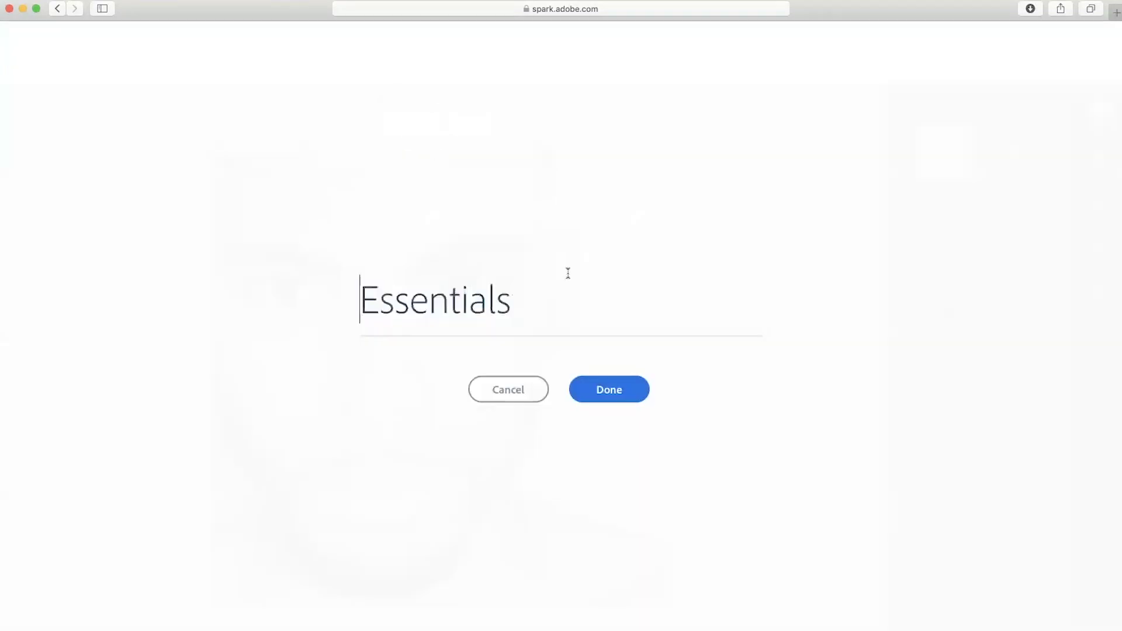
left_click(507, 392)
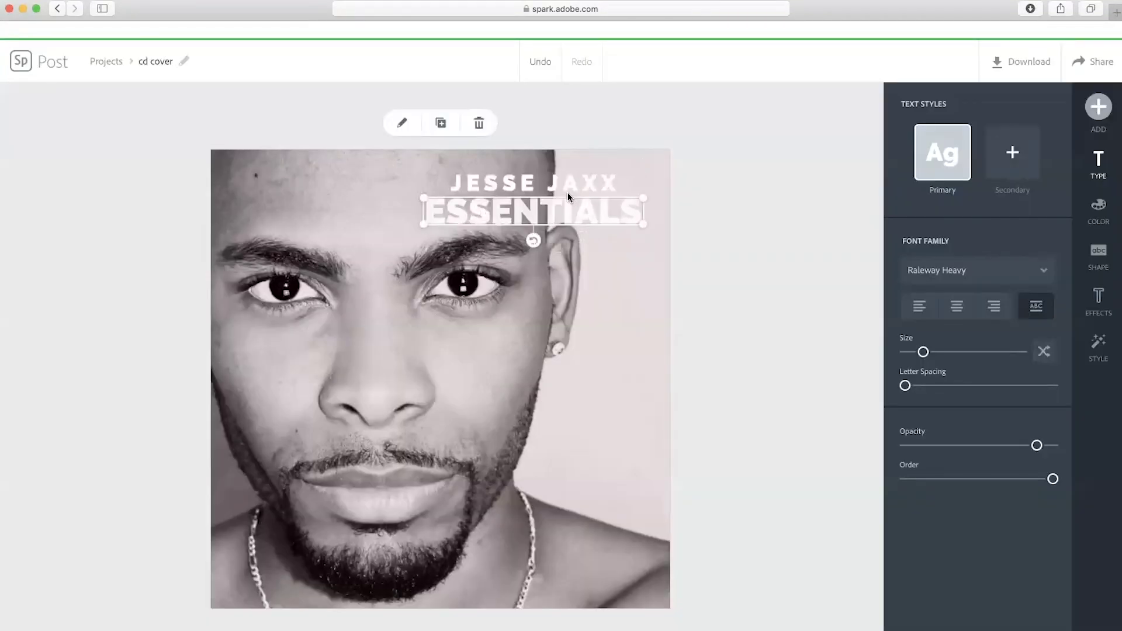
left_click_drag(567, 184, 554, 206)
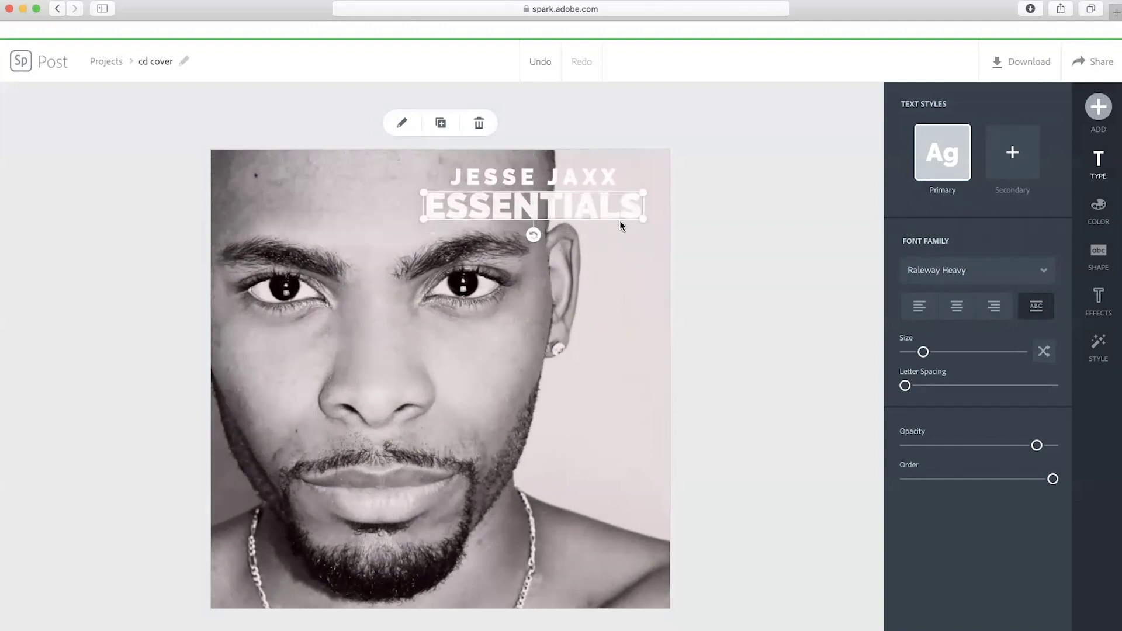
left_click(577, 177)
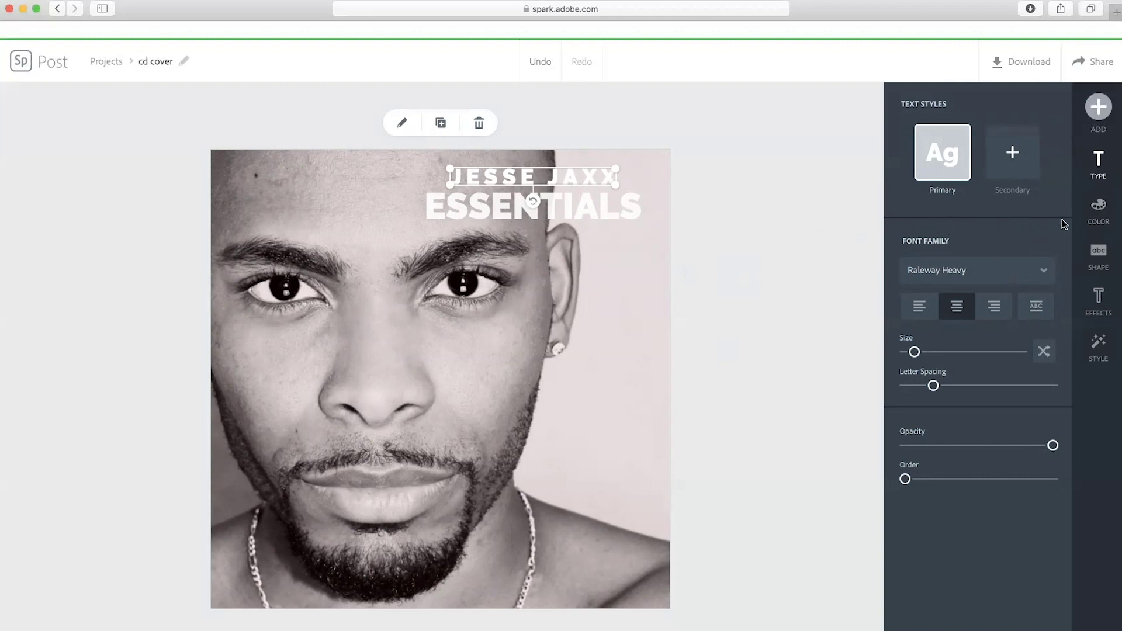
Open the text COLOR options, then deselect the photo to show the cover's Colors palettes
left_click(1097, 212)
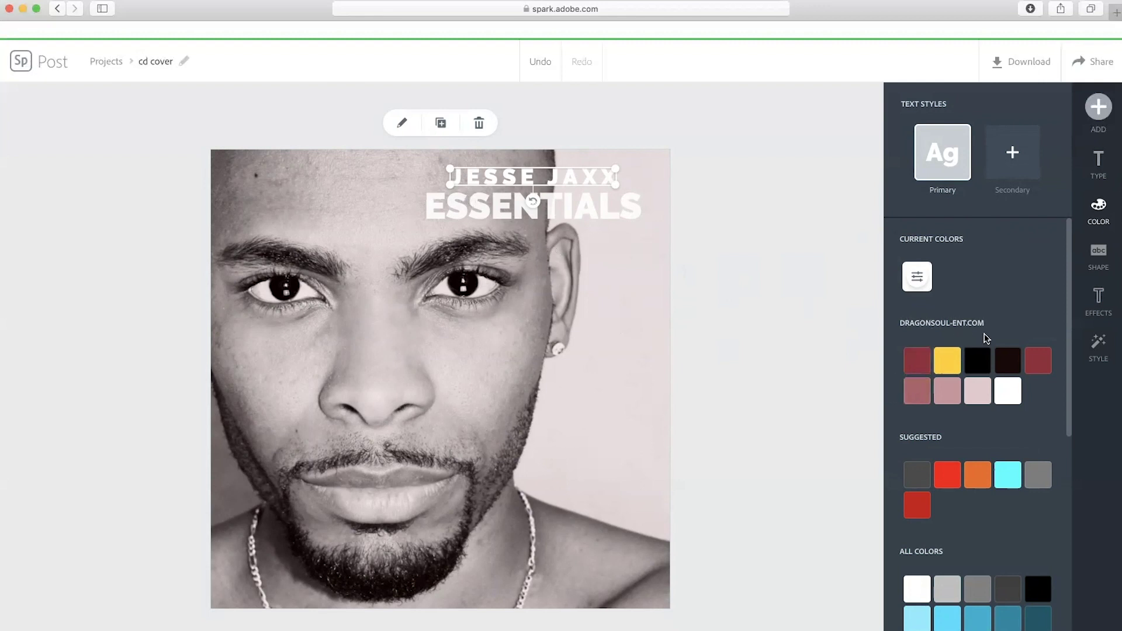
left_click(623, 328)
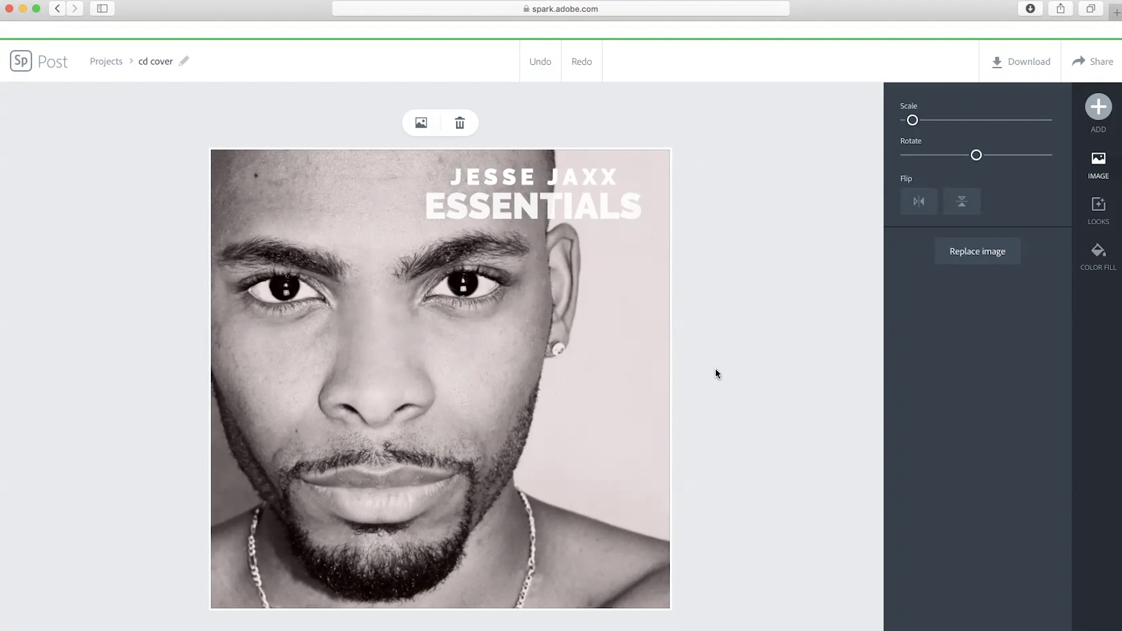
left_click(746, 314)
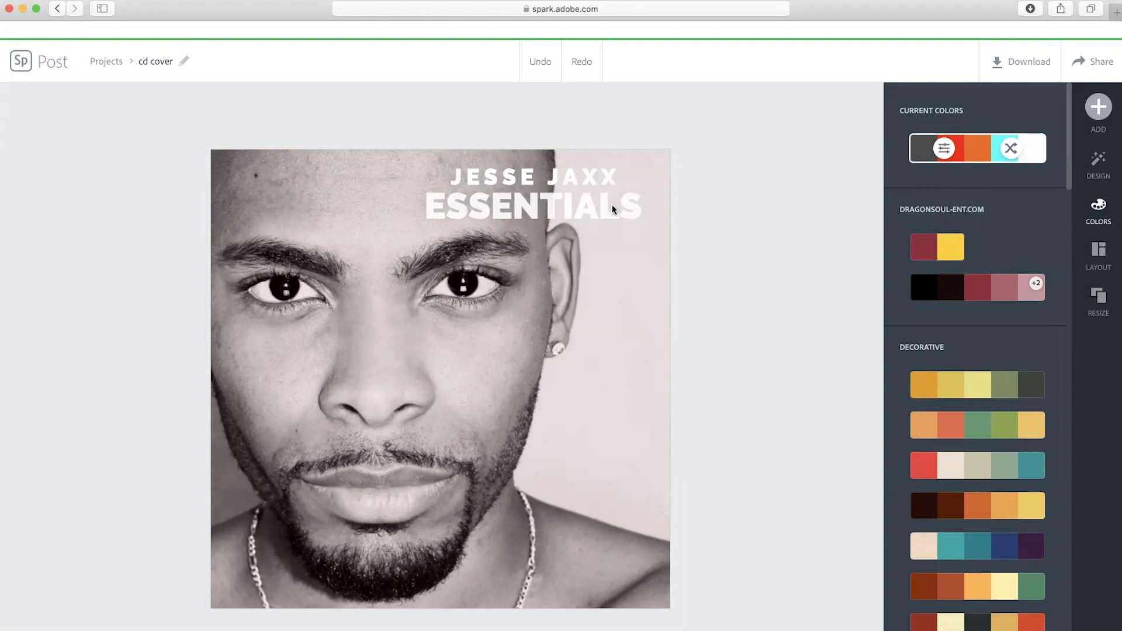
Apply the dark Dragonsoul palette to the cover and select the JESSE JAXX text
left_click(969, 294)
left_click(577, 175)
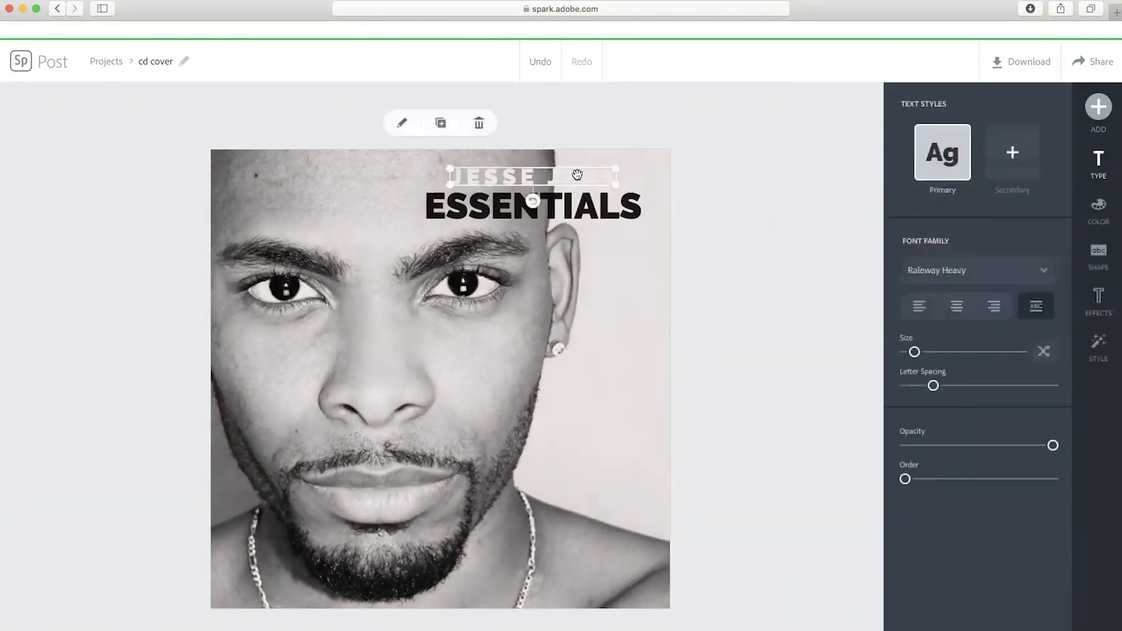
left_click(596, 181)
left_click(612, 188)
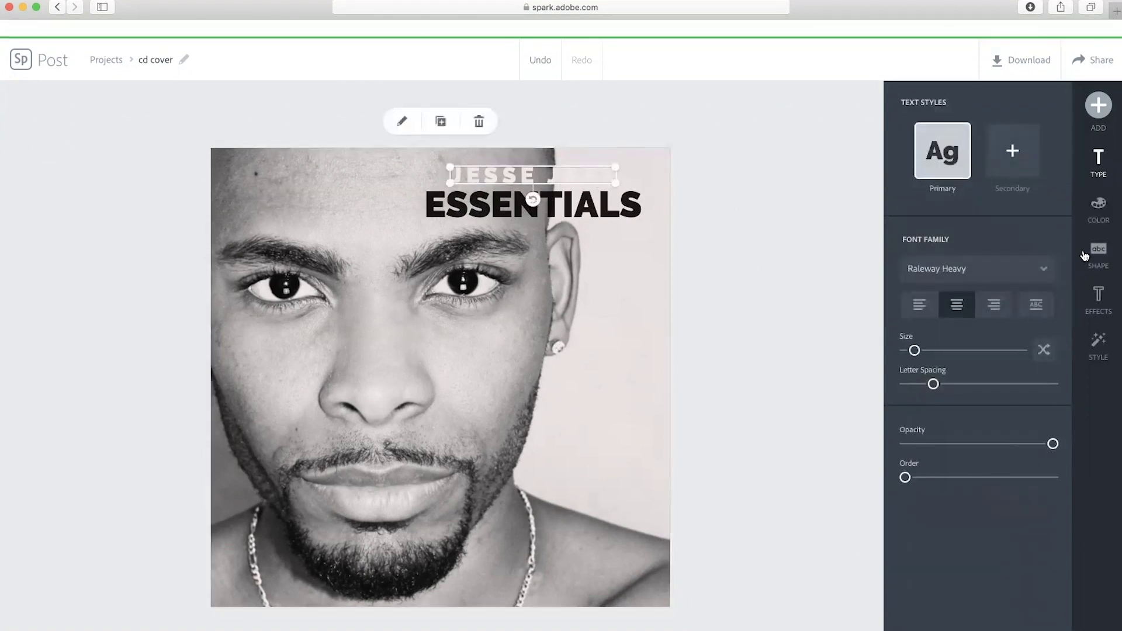
Colour the JESSE JAXX name dark red and return to the cover colour palettes
left_click(1102, 210)
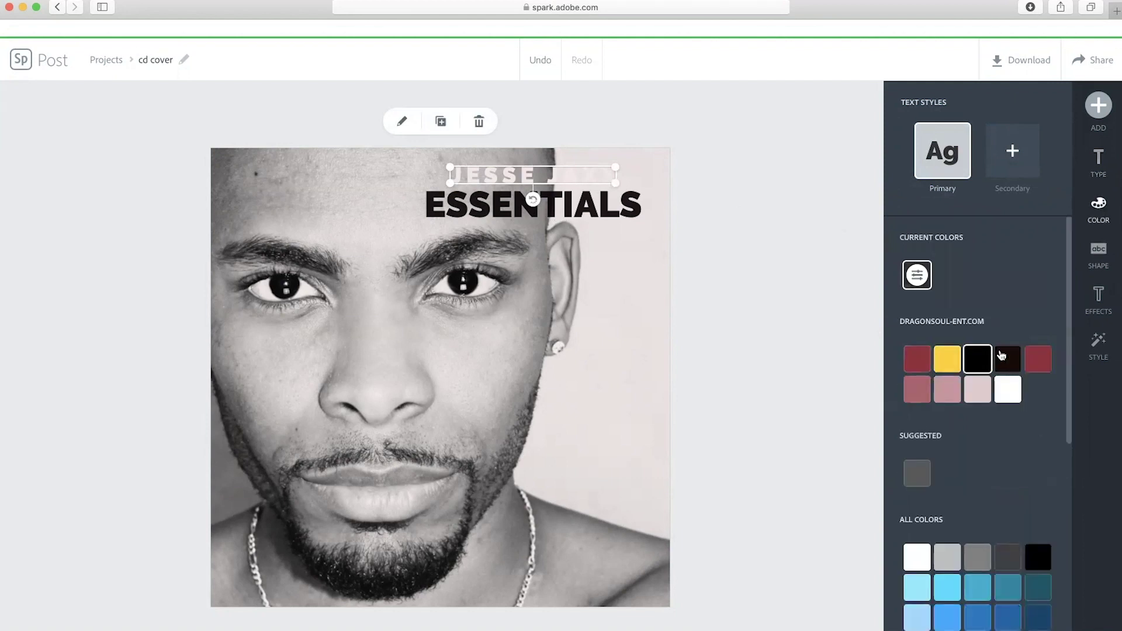
left_click(920, 363)
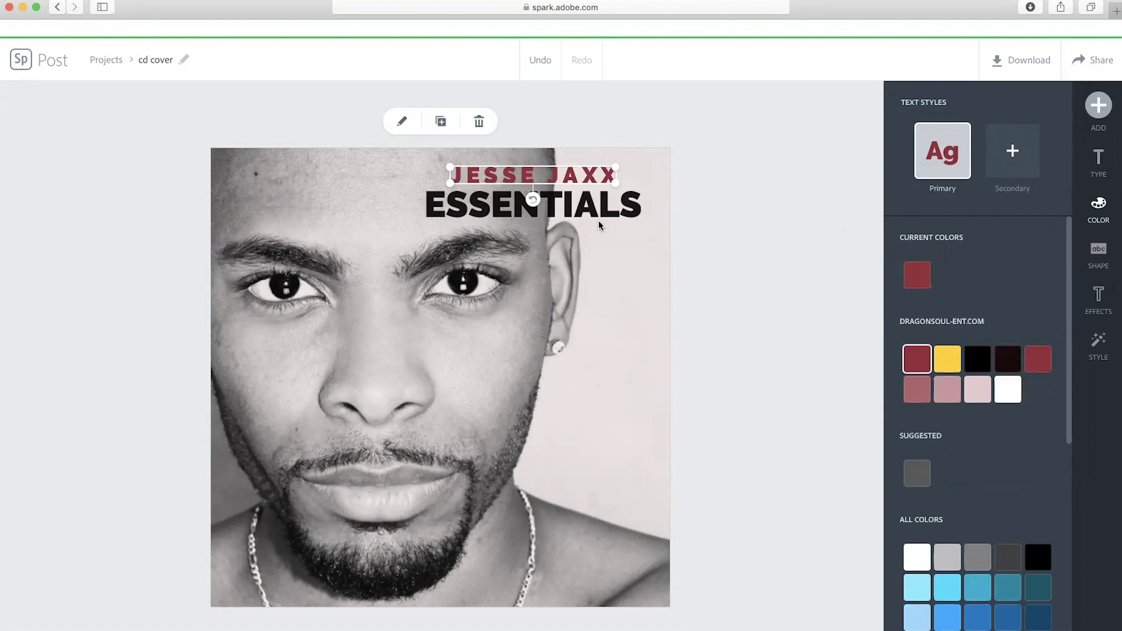
left_click(588, 259)
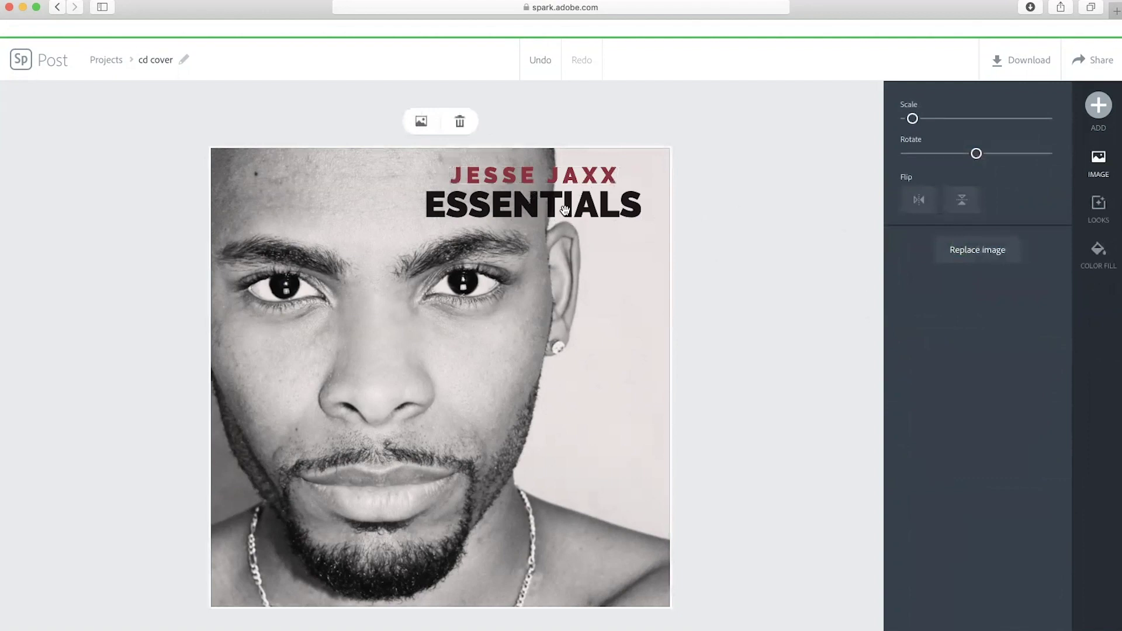
left_click(763, 210)
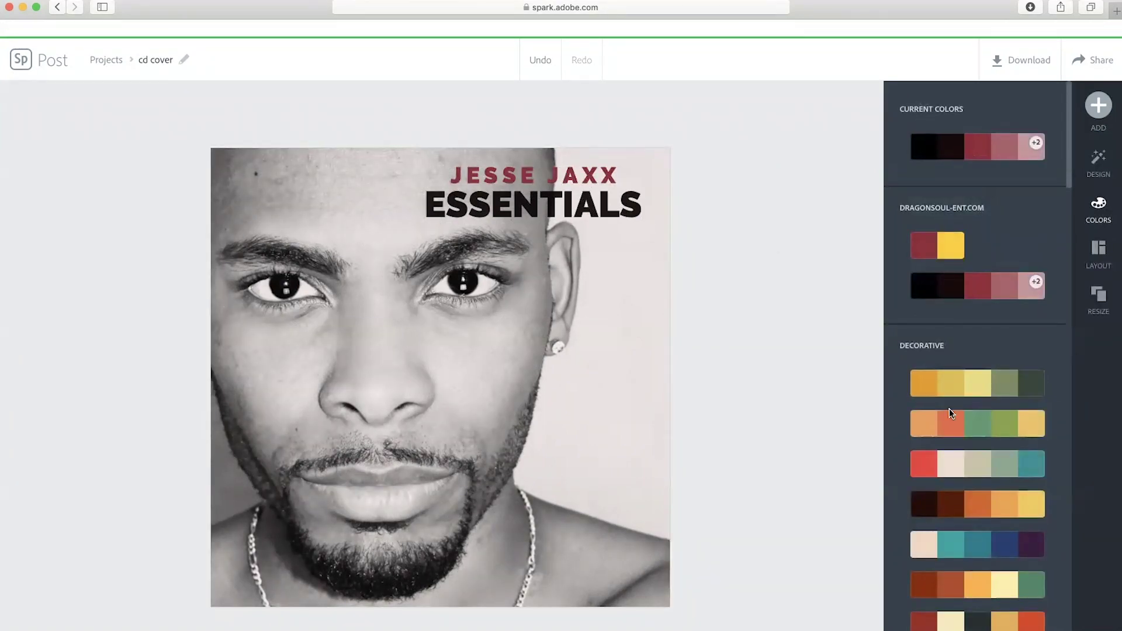
Try Decorative palettes: red and teal, rust-orange-green, and dark red with cream
left_click(949, 391)
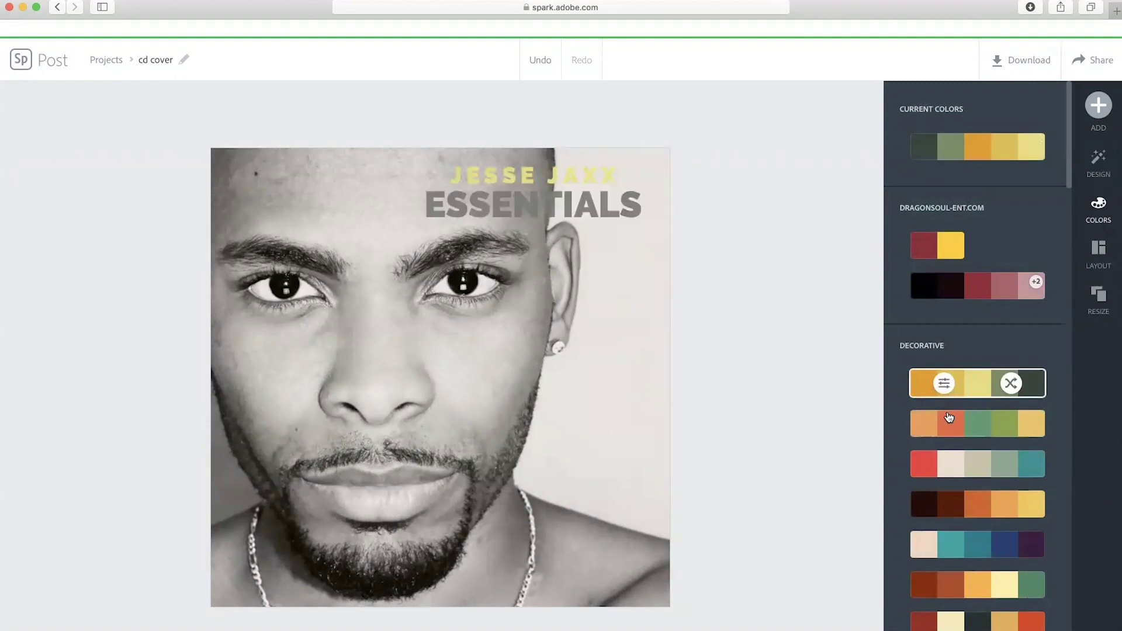
left_click(948, 463)
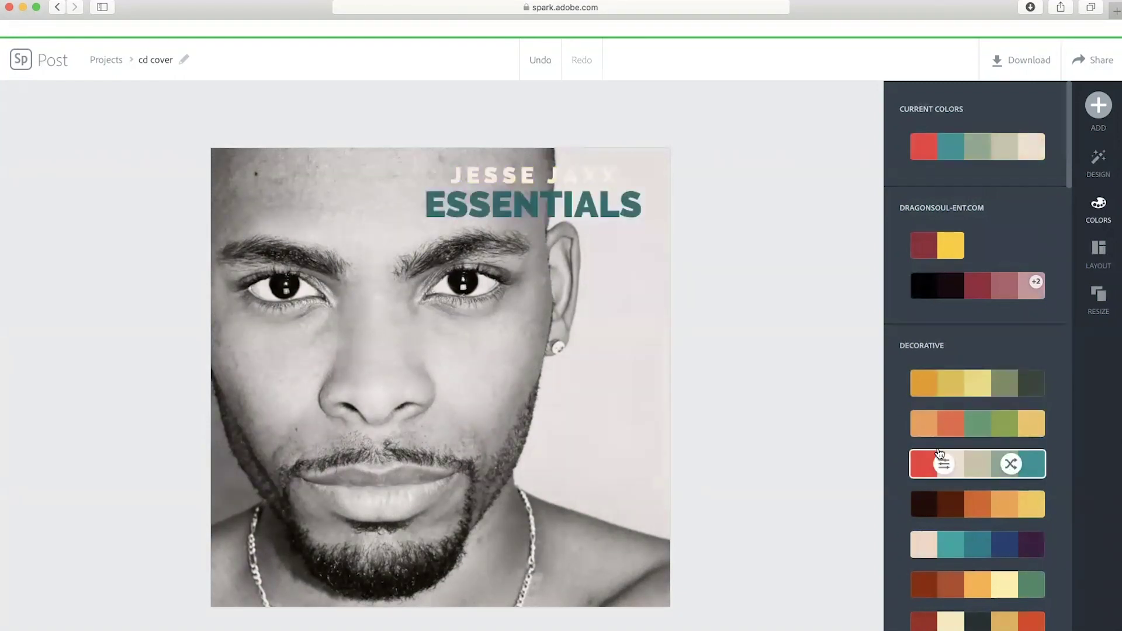
left_click(964, 581)
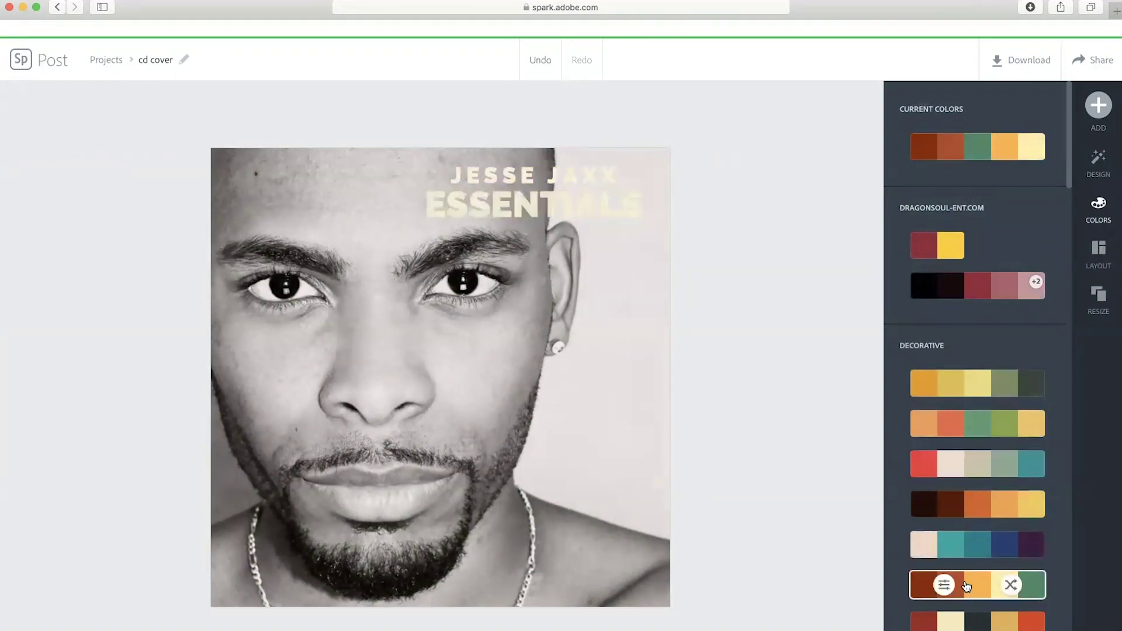
left_click(964, 621)
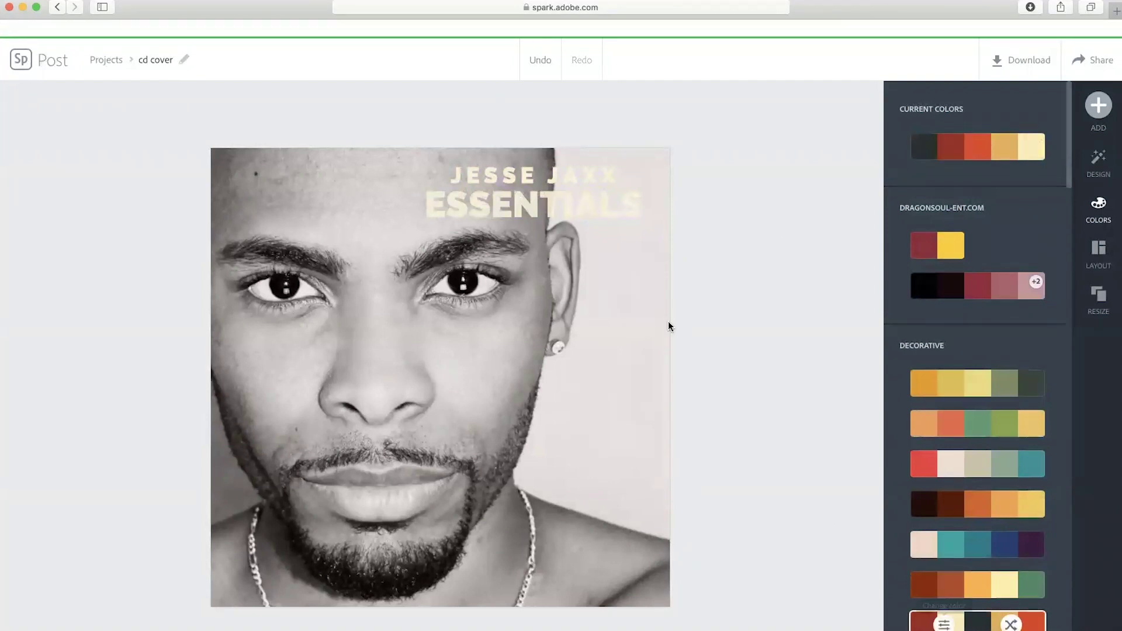
left_click(600, 207)
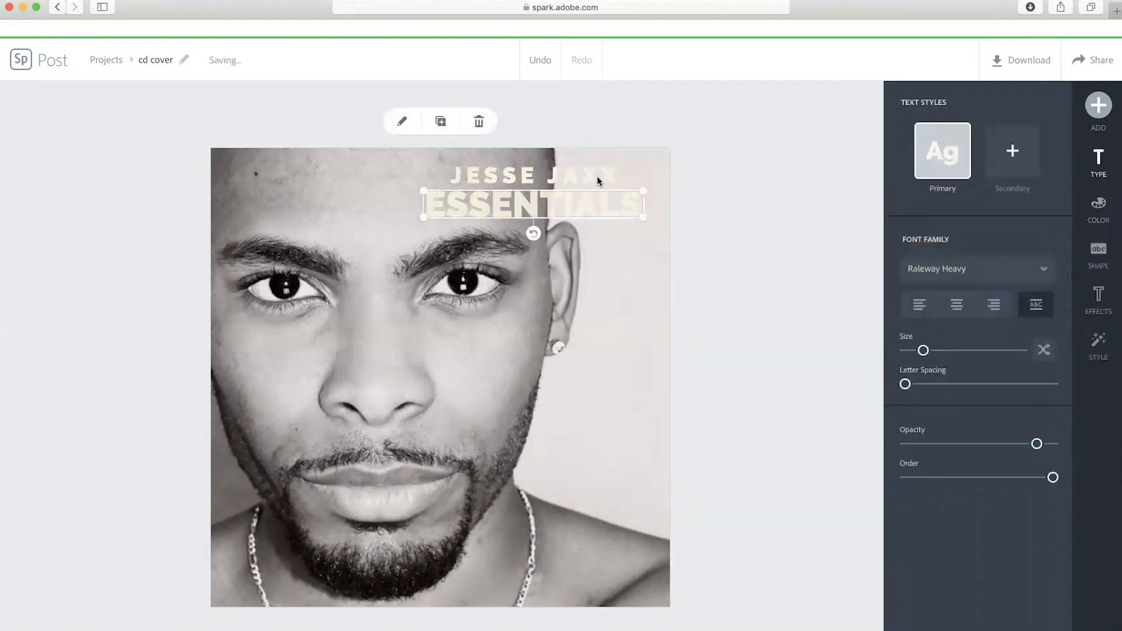
left_click(598, 177)
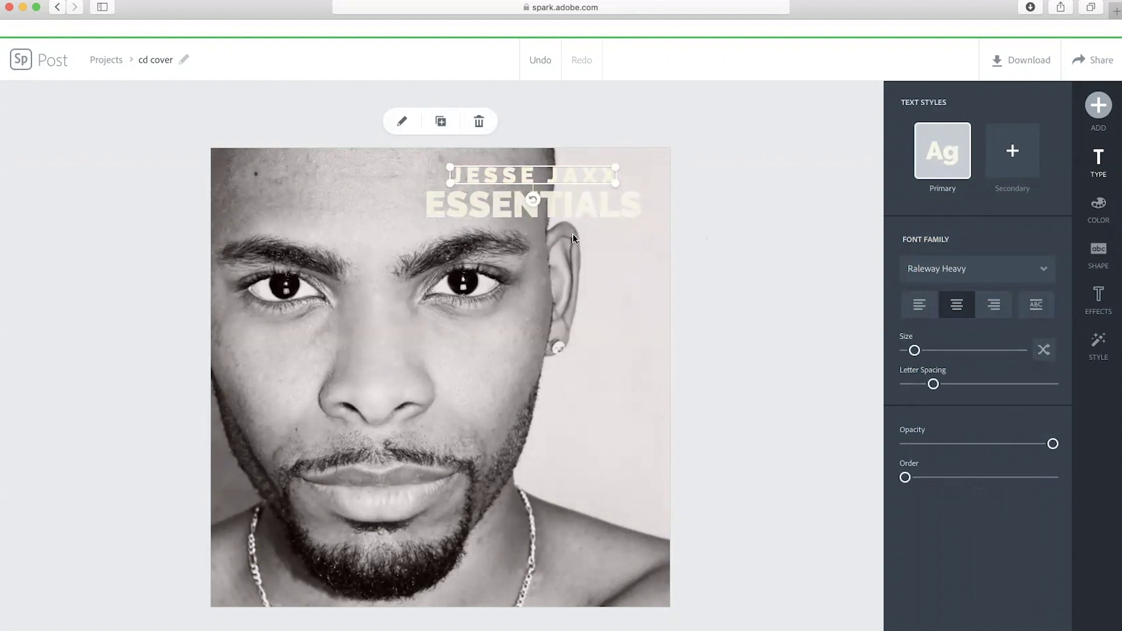
Undo the palette changes back several steps, then redo two of them
left_click(540, 61)
left_click(545, 65)
left_click(545, 64)
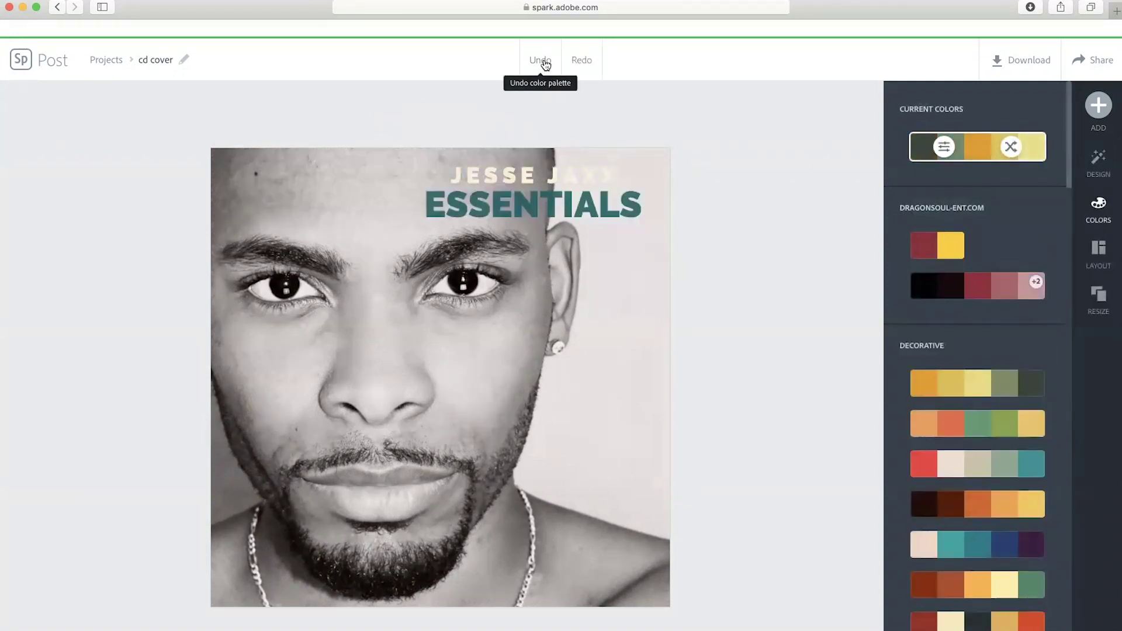
left_click(545, 64)
left_click(546, 65)
left_click(545, 64)
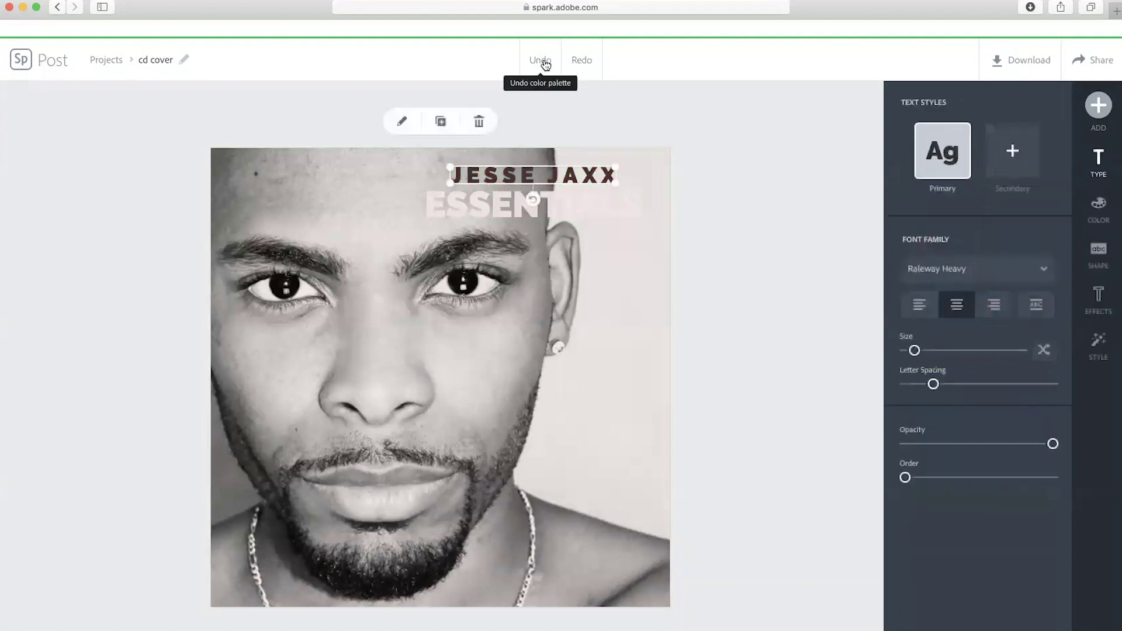
left_click(545, 65)
left_click(542, 64)
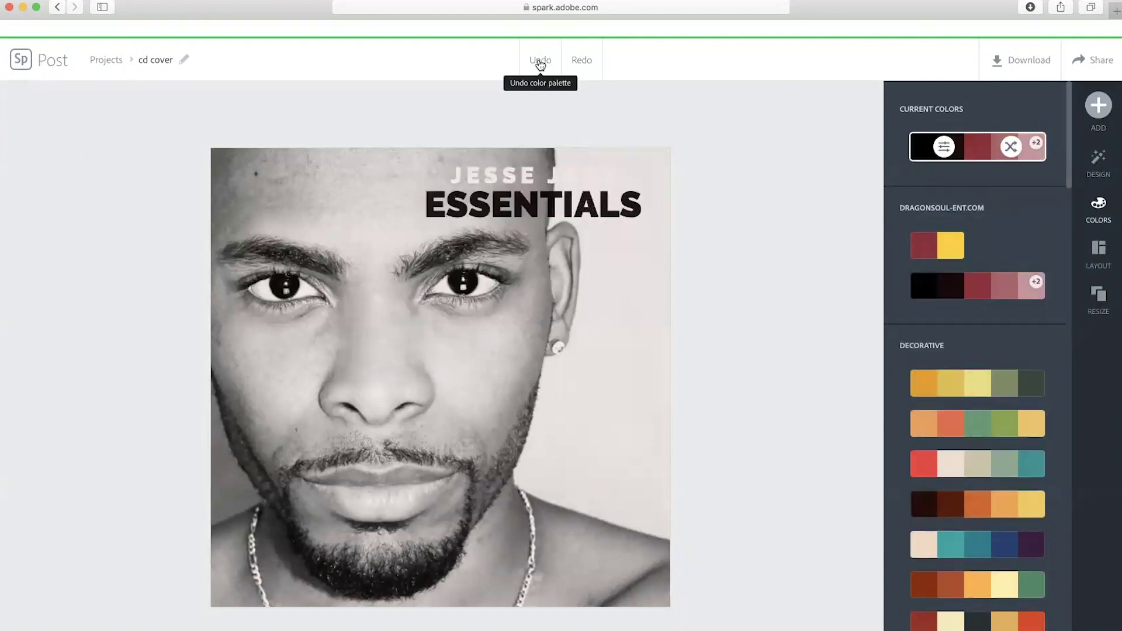
left_click(540, 64)
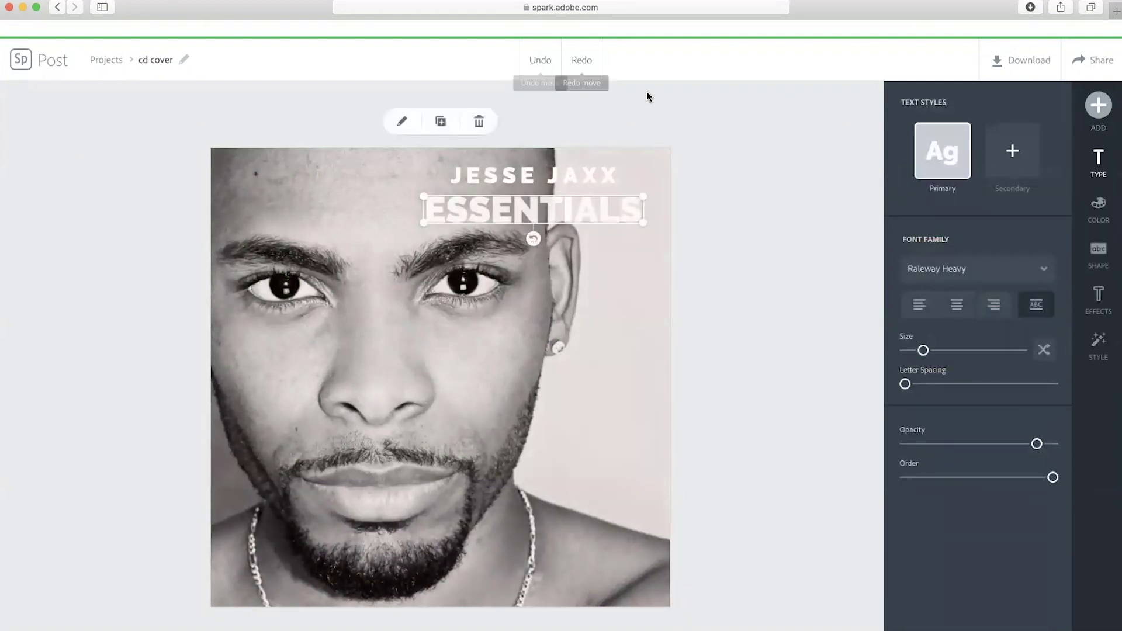
left_click(589, 66)
left_click(589, 65)
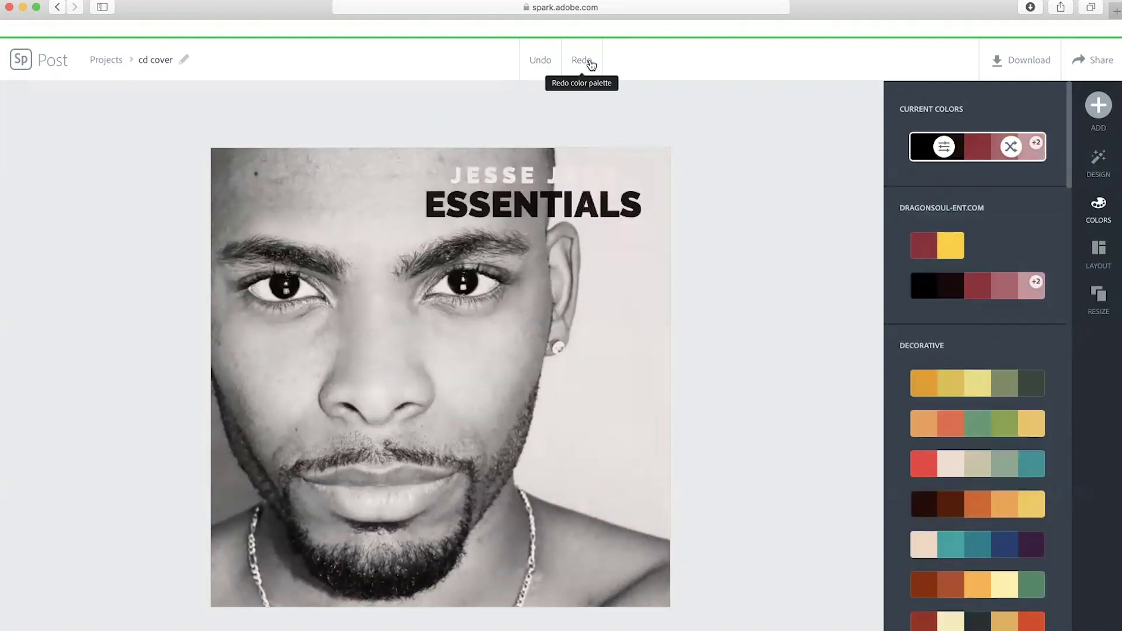
Reapply the dark red and pink DRAGONSOUL-ENT.COM palette after briefly trying brown and orange
left_click(948, 286)
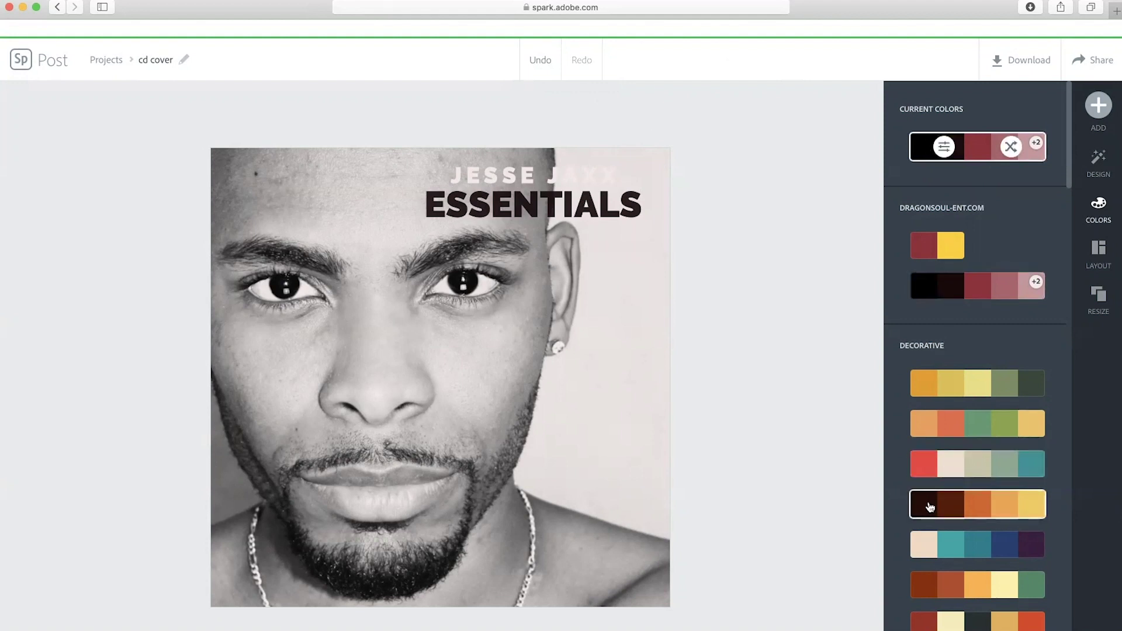
left_click(930, 507)
left_click(929, 286)
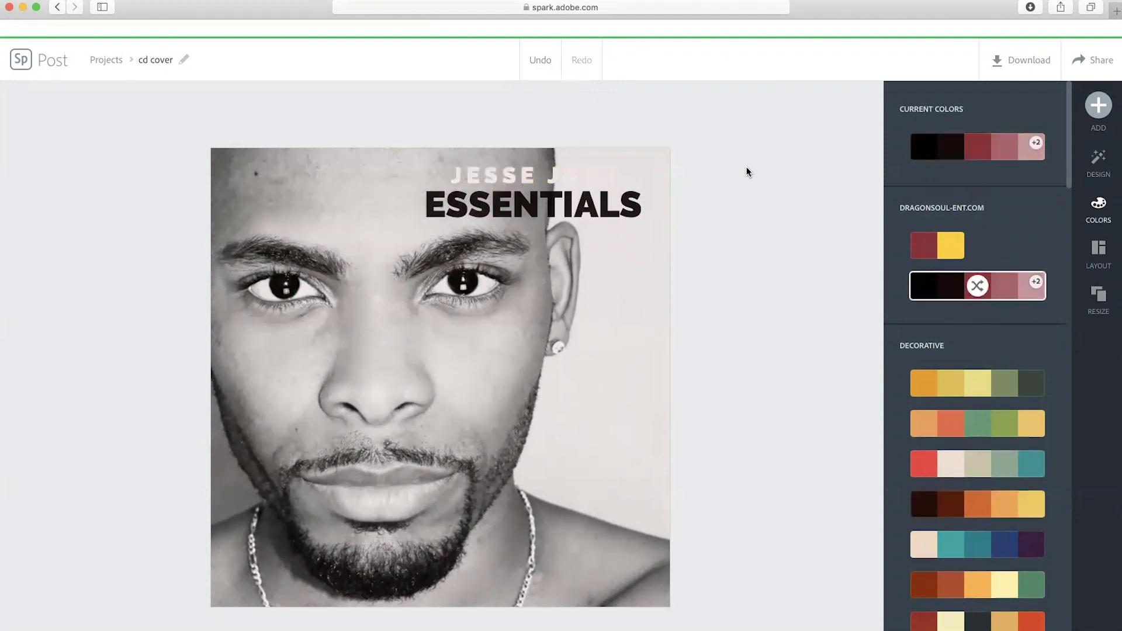
Colour the JESSE JAXX text dark red
left_click(574, 175)
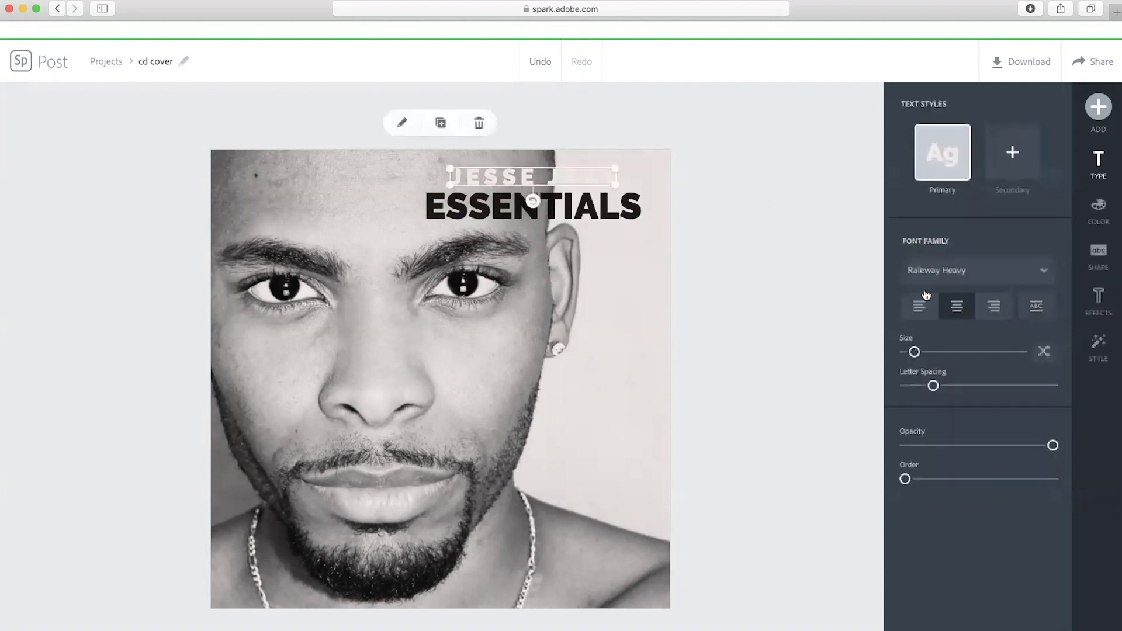
left_click(1100, 263)
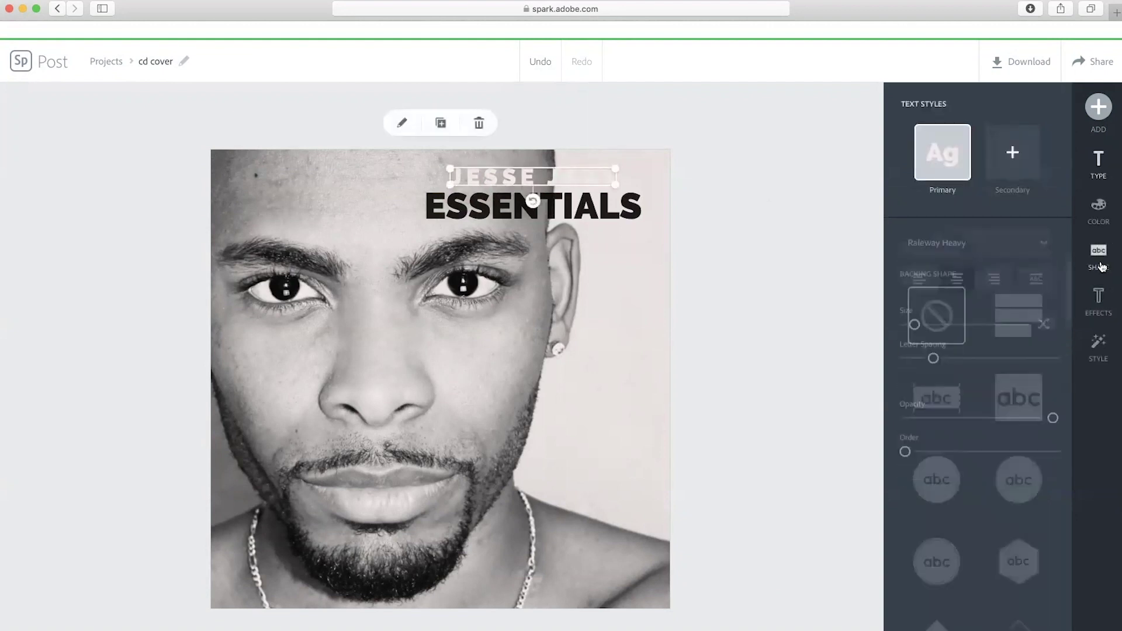
left_click(1099, 207)
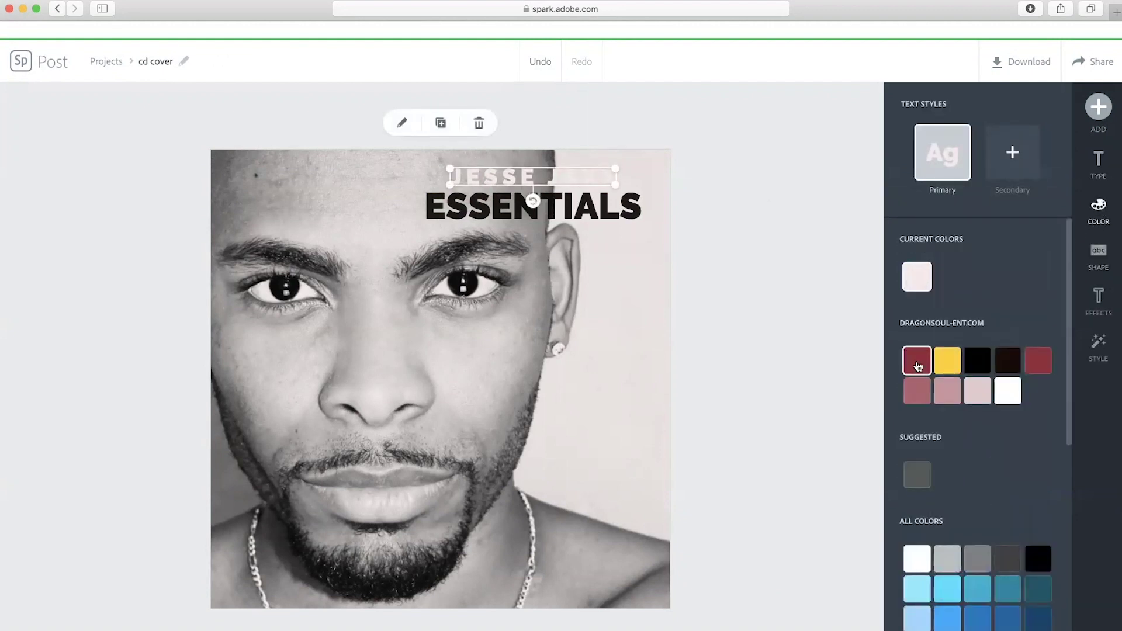
left_click(917, 361)
left_click(632, 222)
Try a pink backing shape behind JESSE JAXX, then undo it
left_click(605, 180)
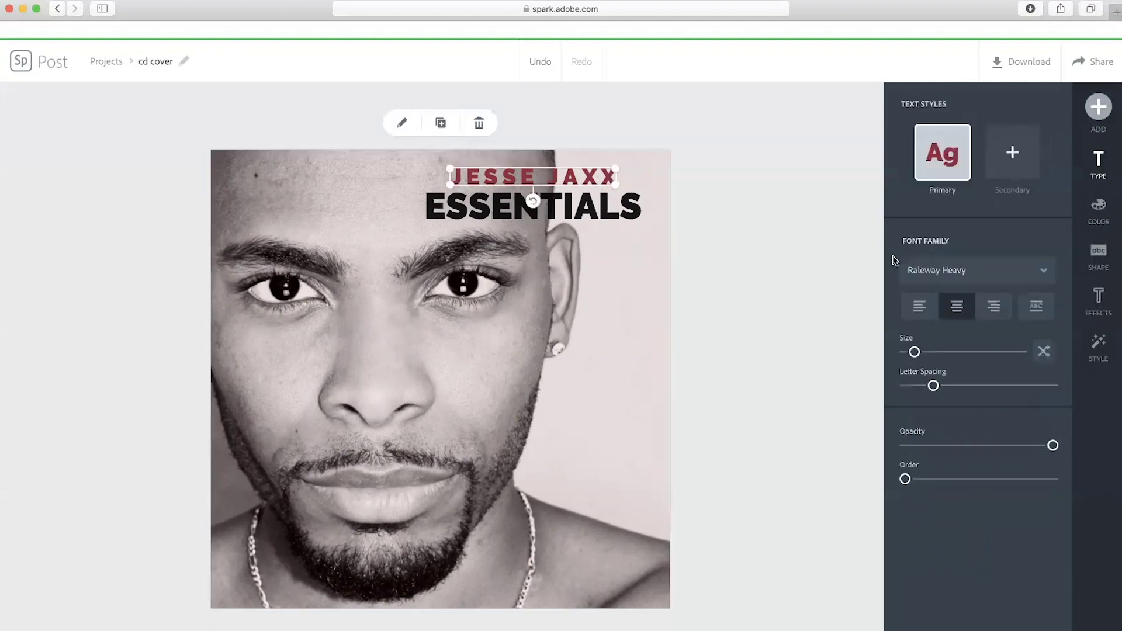
left_click(1096, 251)
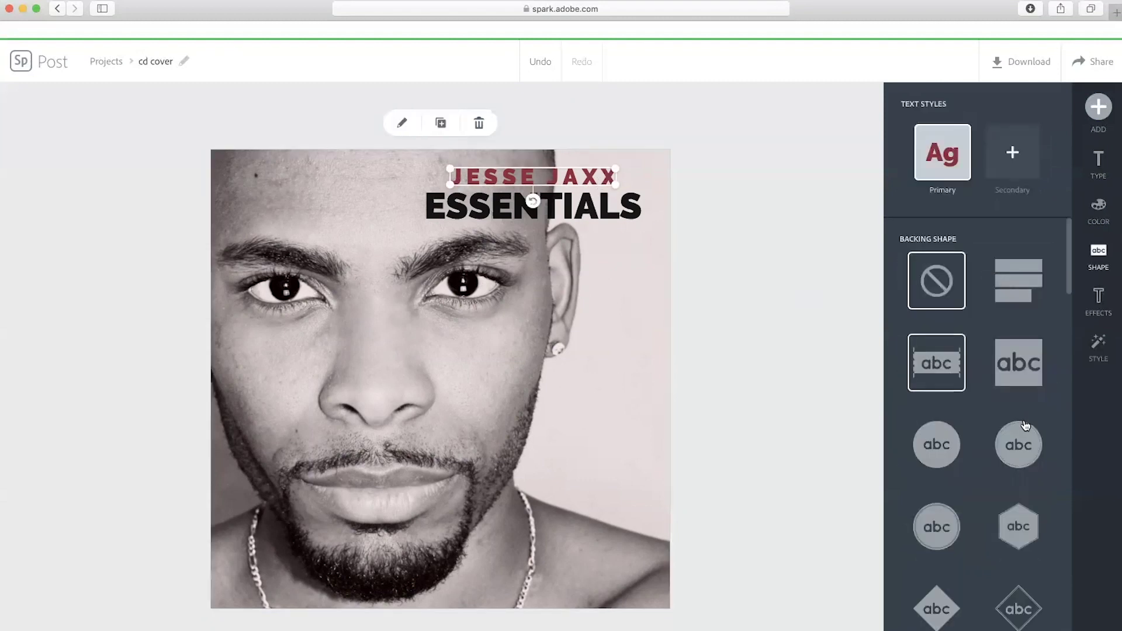
left_click(937, 605)
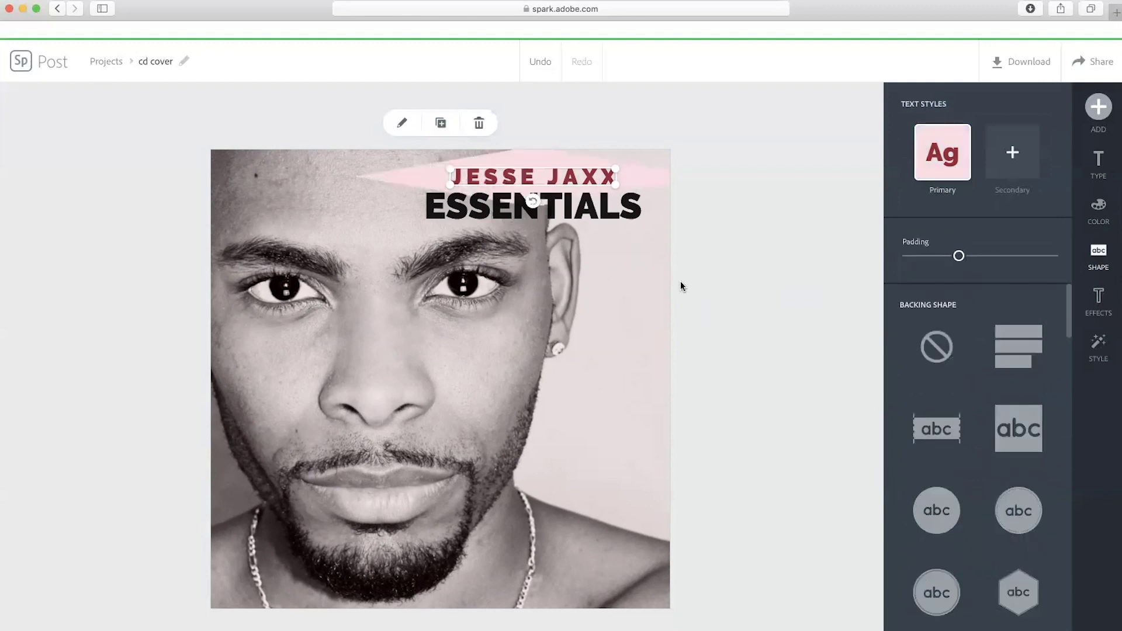
left_click(535, 60)
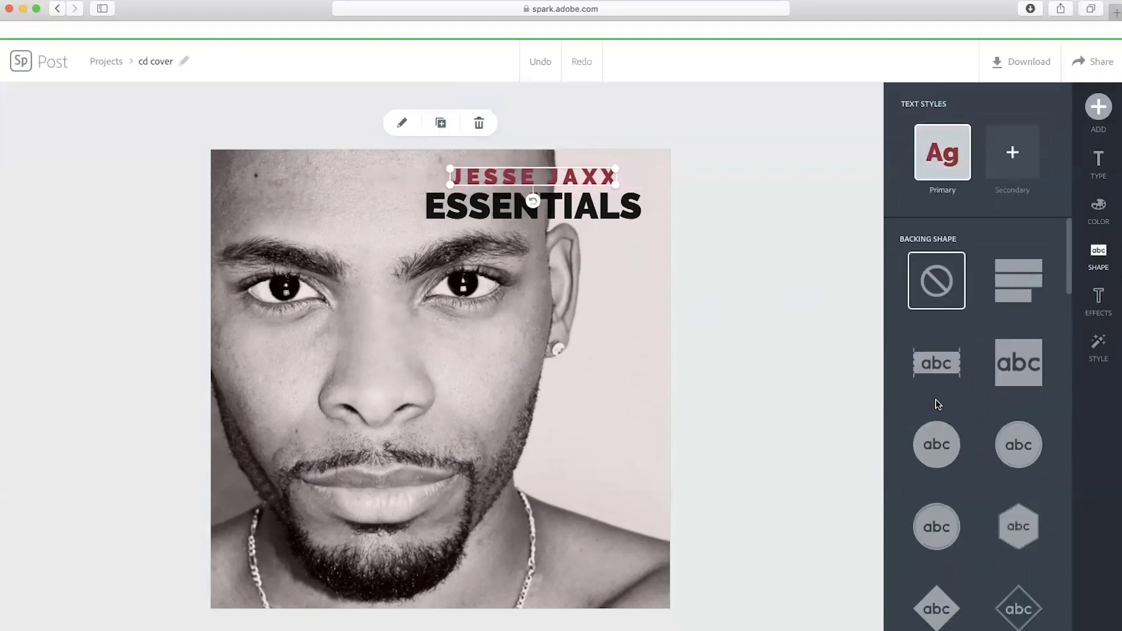
Give JESSE JAXX a Shadow effect with distance 68, after trying Cutout and Shadow & Outline
left_click(1099, 299)
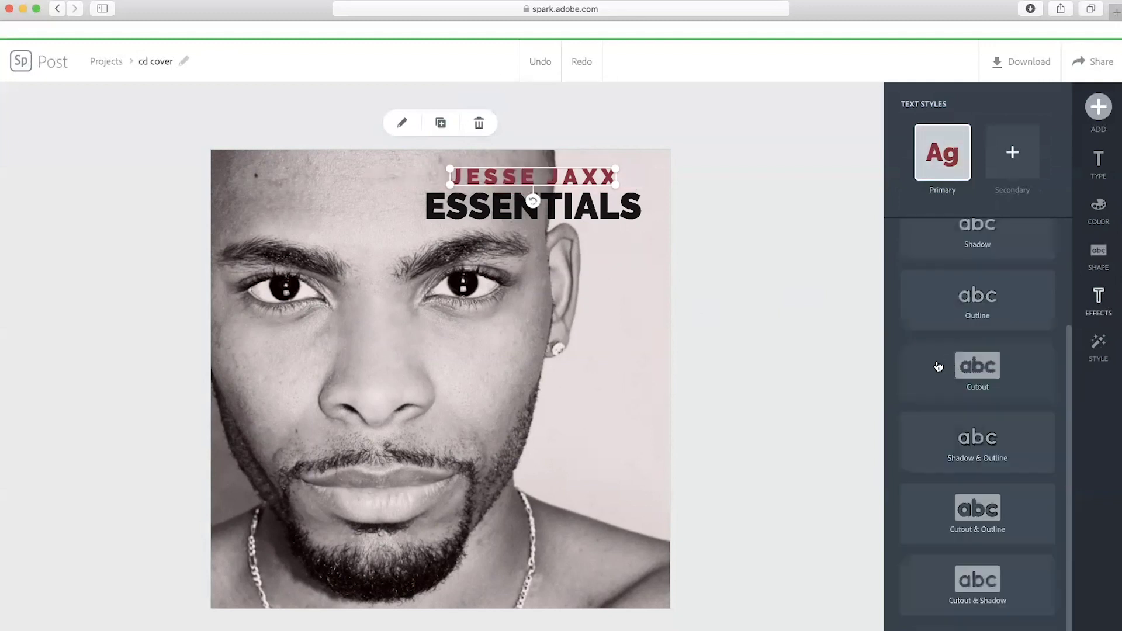
left_click(982, 382)
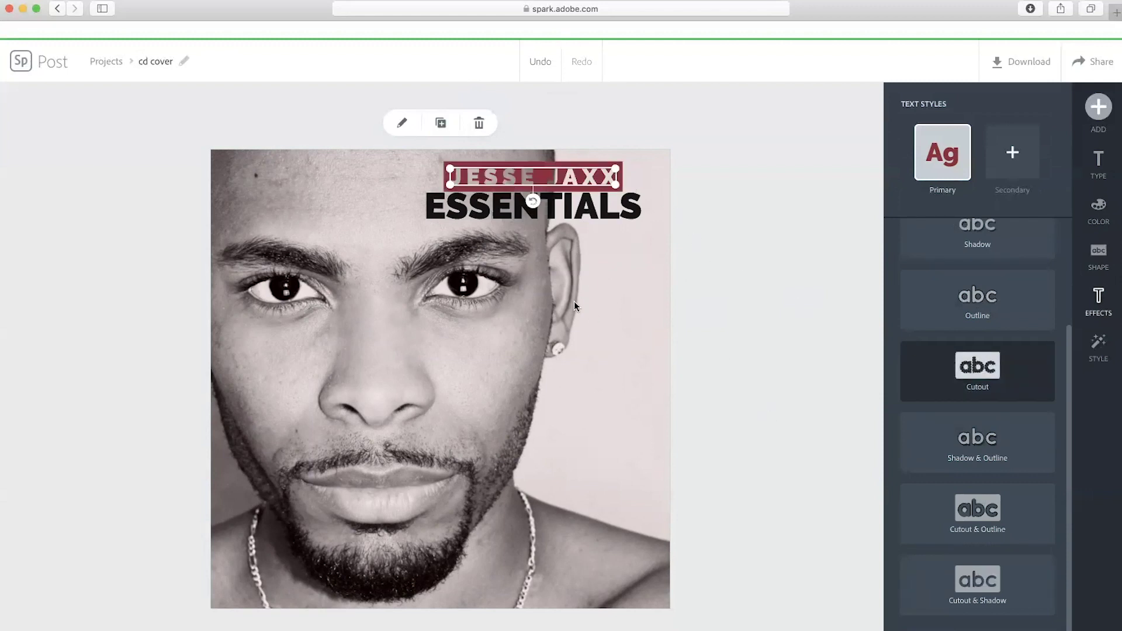
left_click(988, 443)
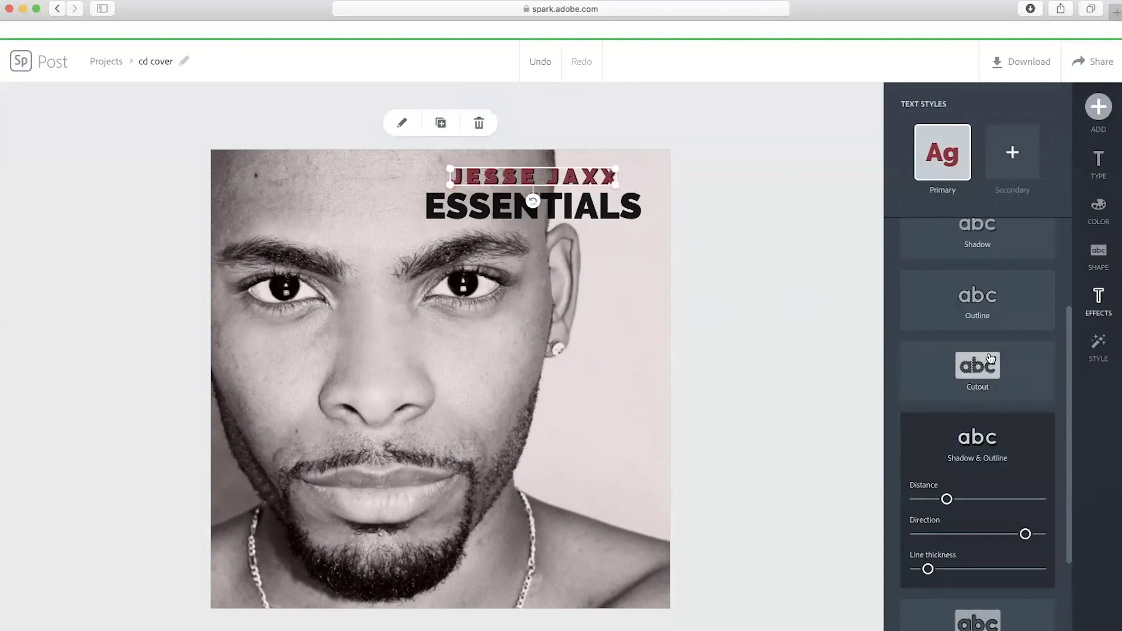
left_click(985, 248)
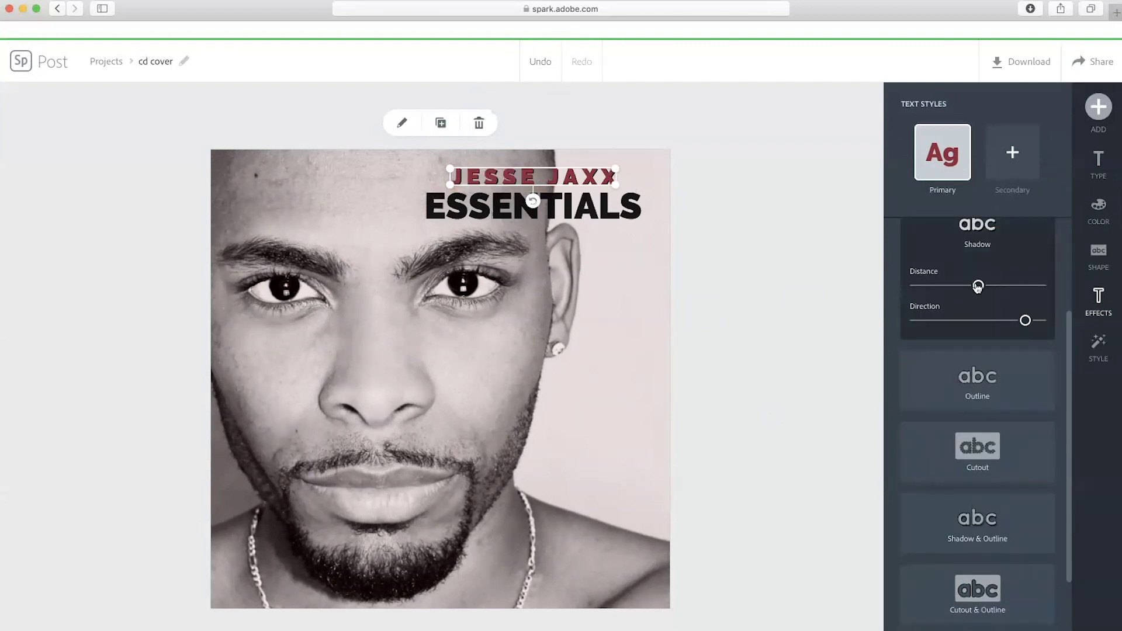
left_click_drag(978, 286, 1000, 287)
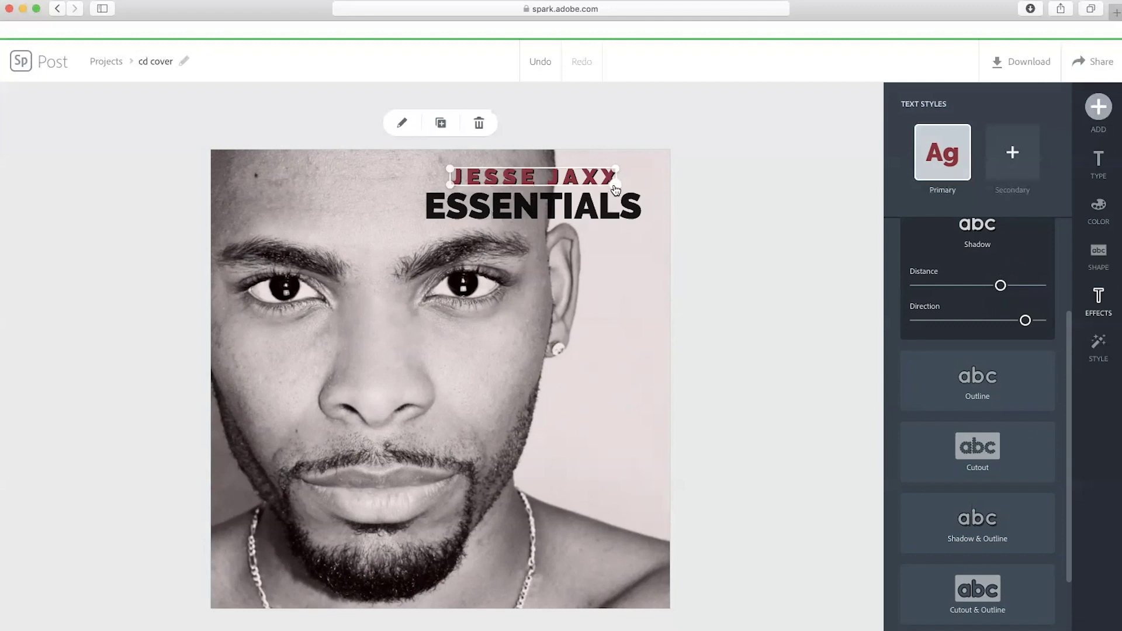
Widen the JESSE JAXX box rightward, then select ESSENTIALS and browse its text effects
left_click_drag(616, 185, 626, 191)
left_click(537, 202)
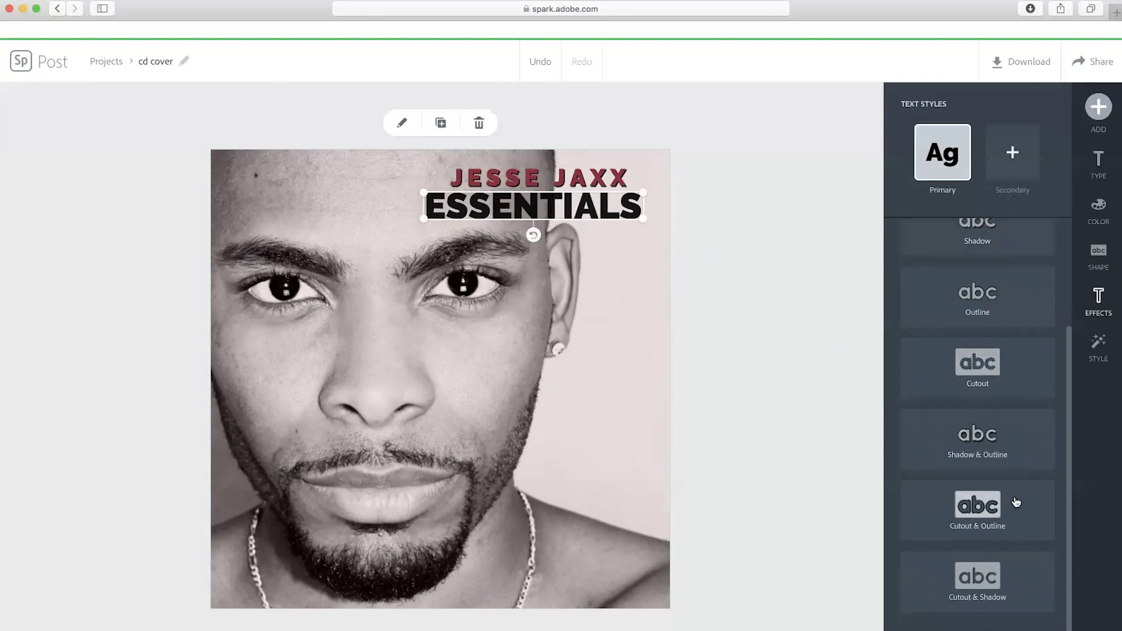
scroll(1017, 504, "down", 1)
scroll(1017, 503, "up", 3)
Enlarge the ESSENTIALS title from its corner handle and shift it beneath JESSE JAXX
left_click(658, 284)
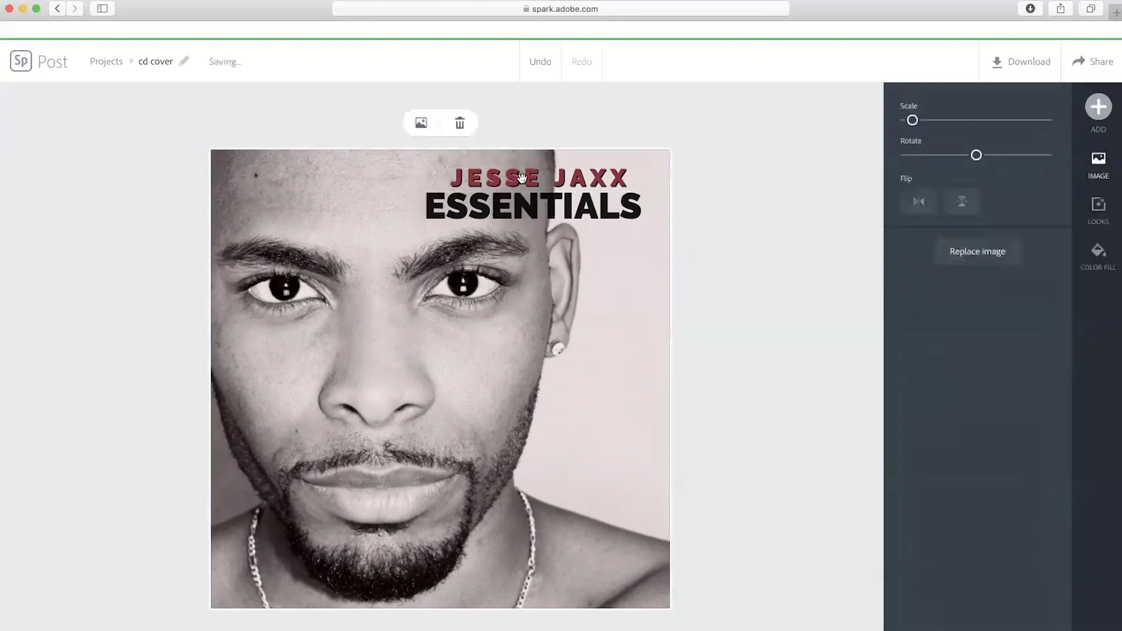
left_click(435, 216)
left_click_drag(424, 218, 401, 234)
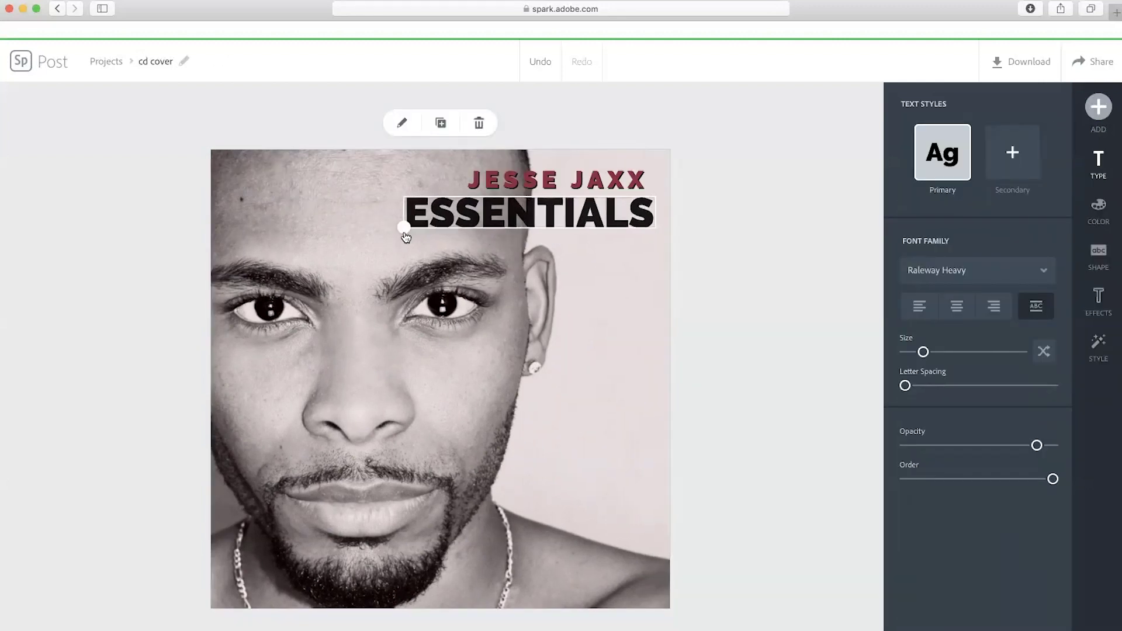
left_click_drag(537, 212, 589, 215)
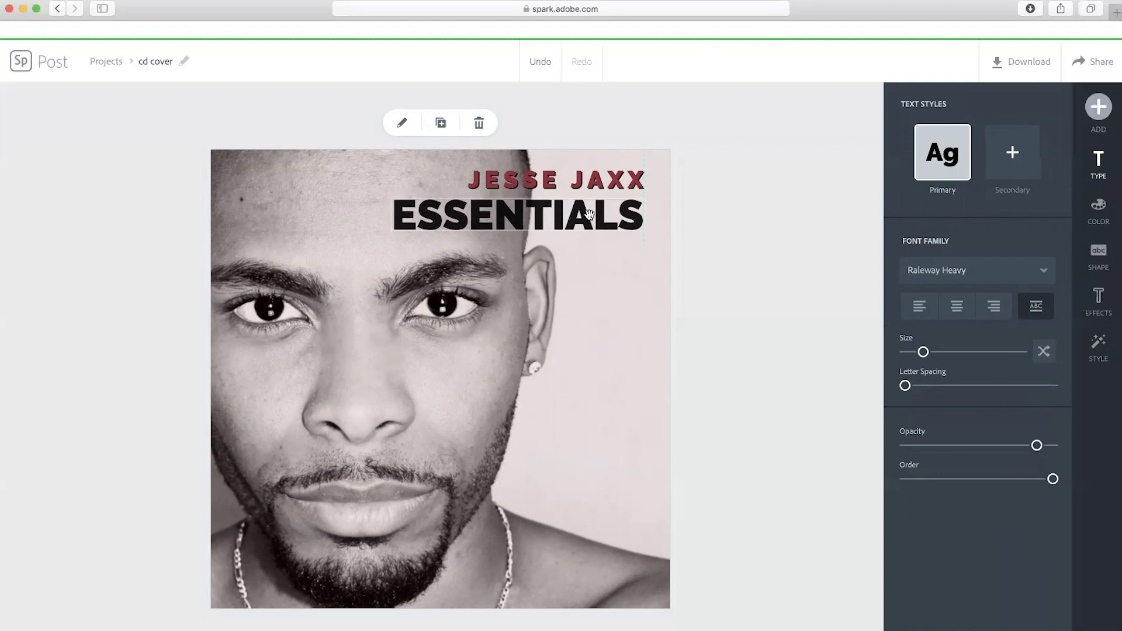
left_click_drag(589, 214, 589, 214)
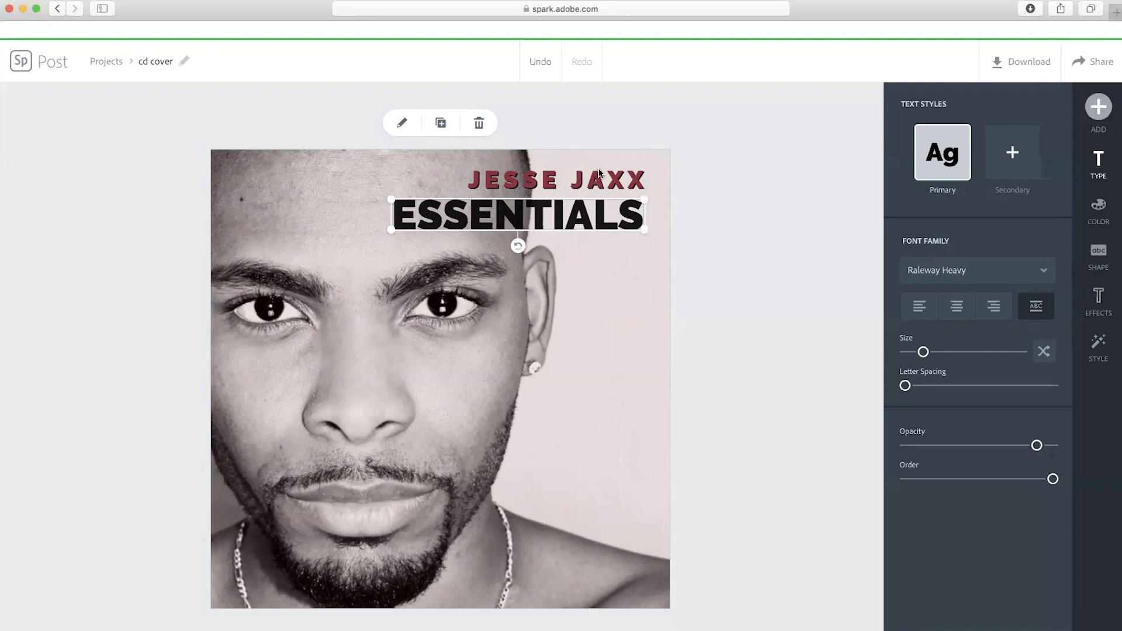
left_click(615, 193)
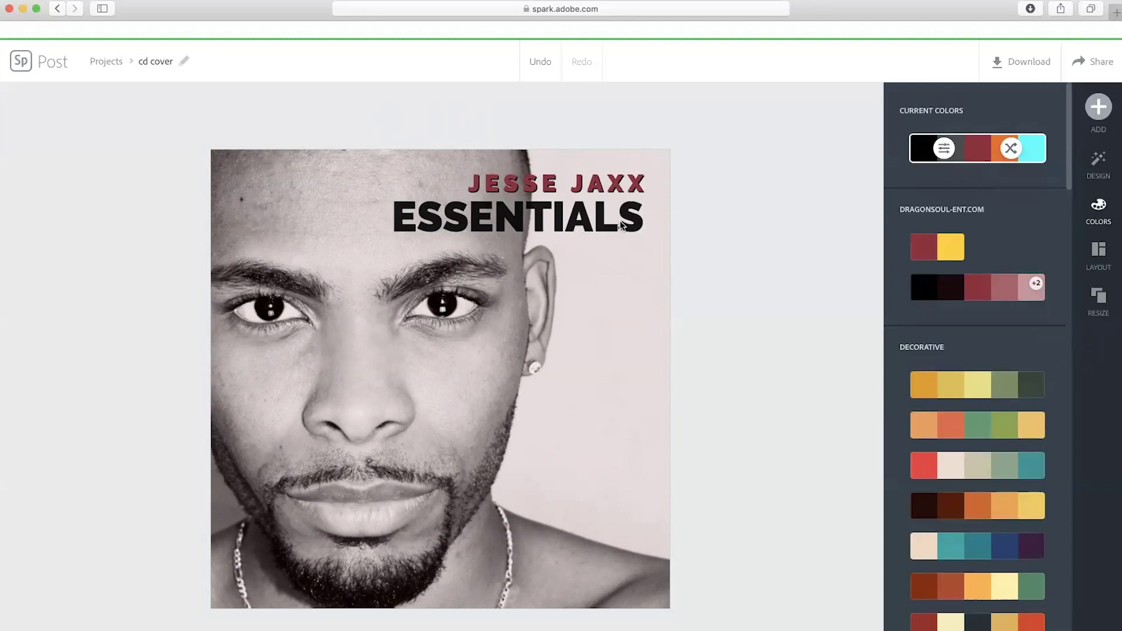
left_click(623, 227)
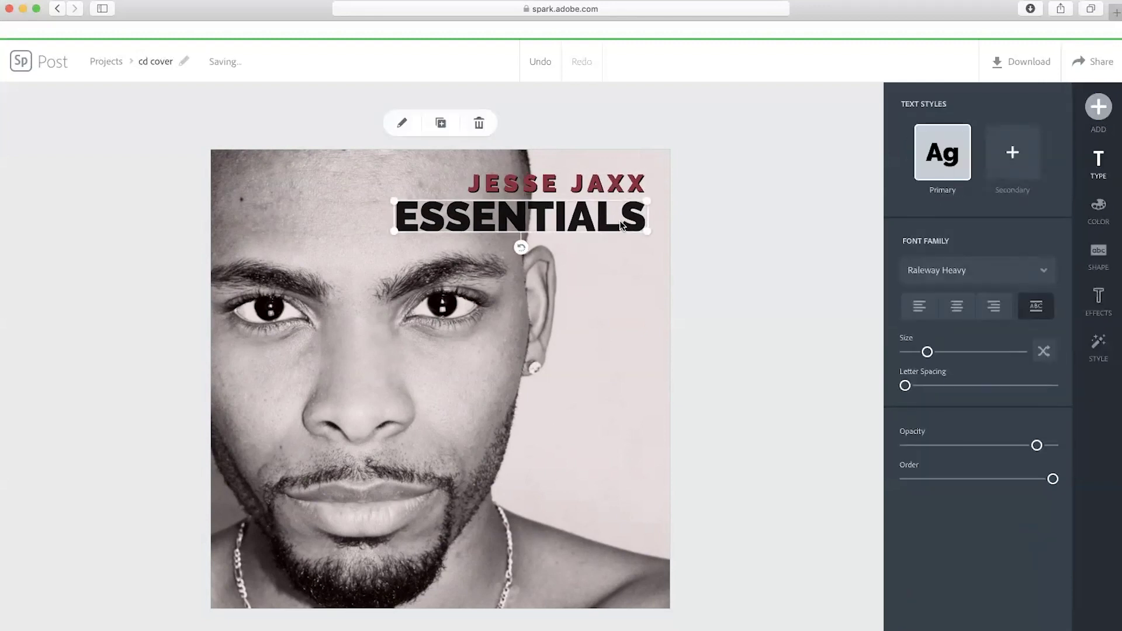
Nudge JESSE JAXX a few pixels right so it sits flush above ESSENTIALS
left_click(597, 187)
left_click_drag(597, 187, 601, 187)
left_click(735, 158)
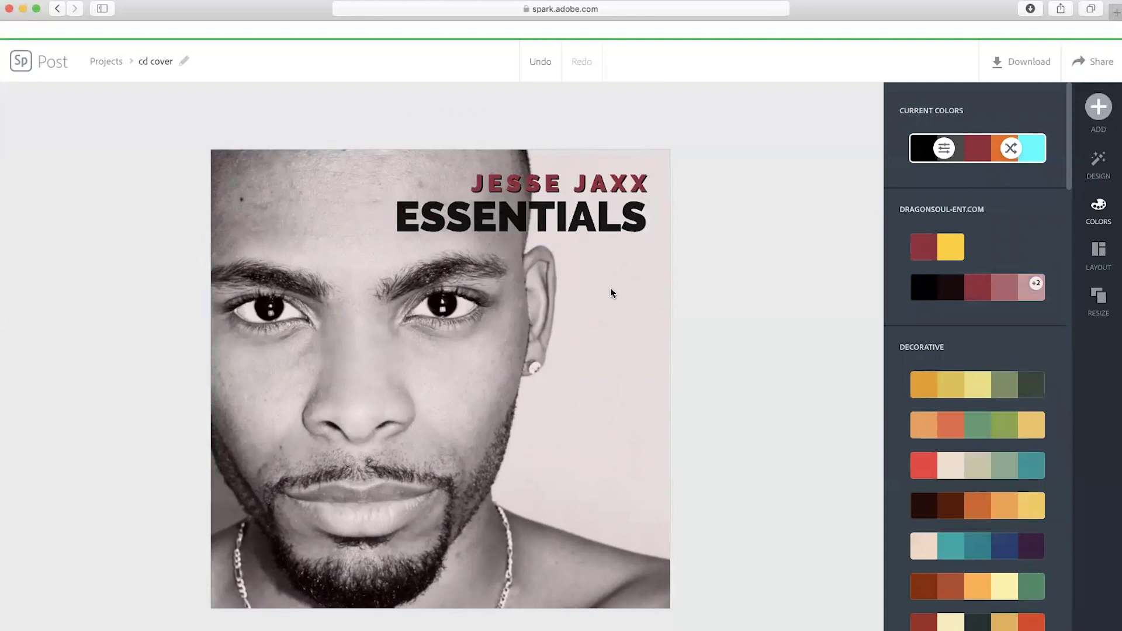
left_click(600, 217)
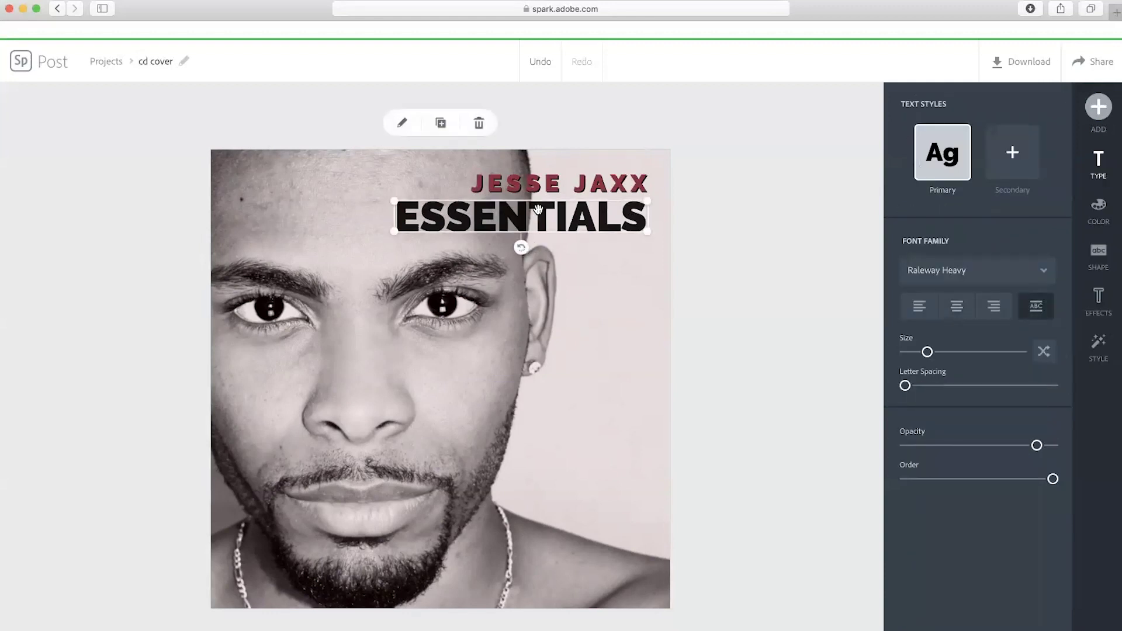
left_click(402, 122)
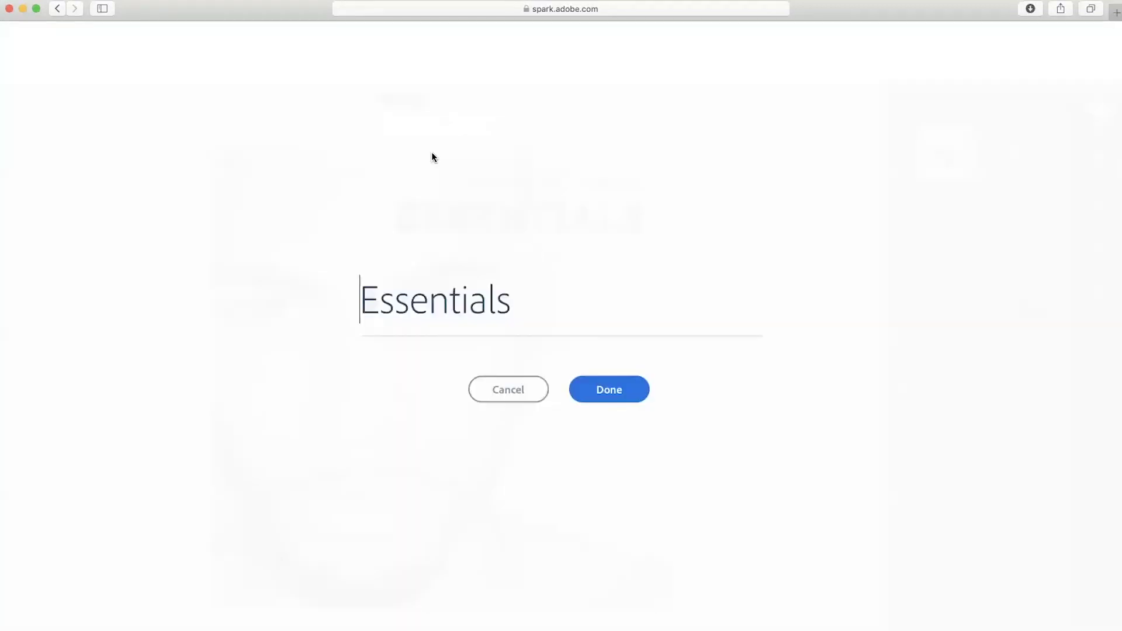
left_click(379, 278)
type("Jesse ")
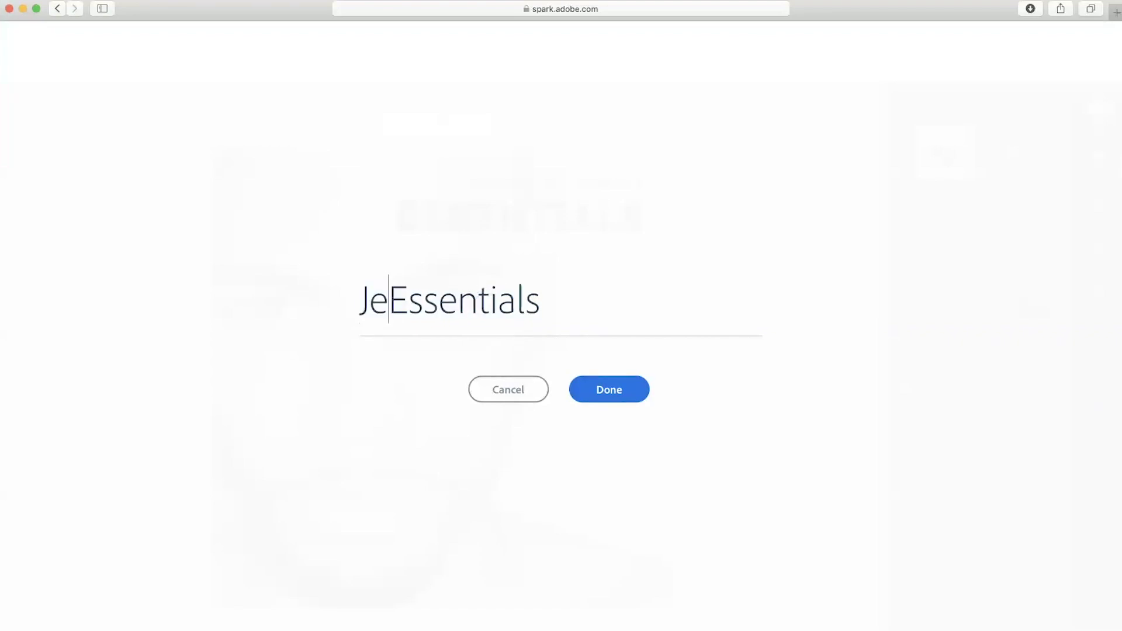
type("Jaxx")
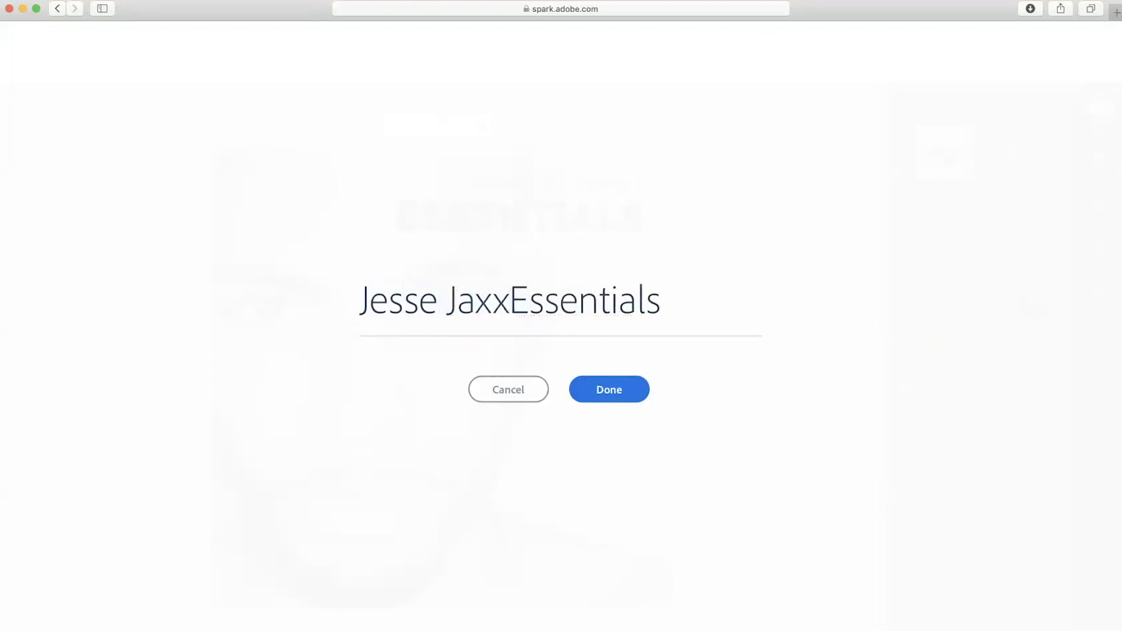
key("Return")
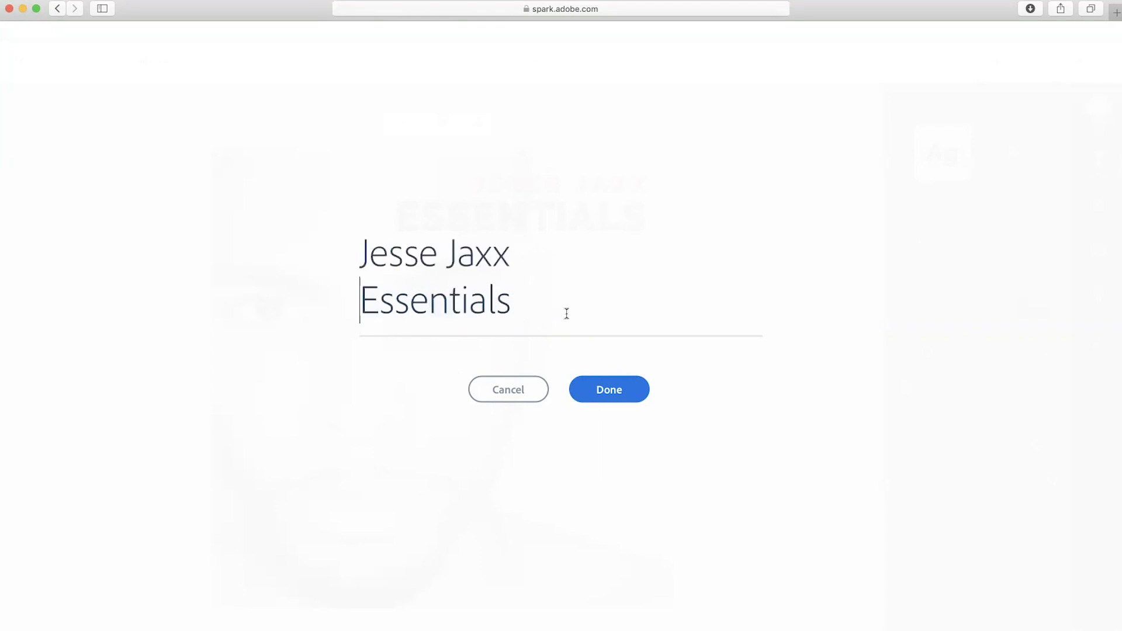
left_click(608, 390)
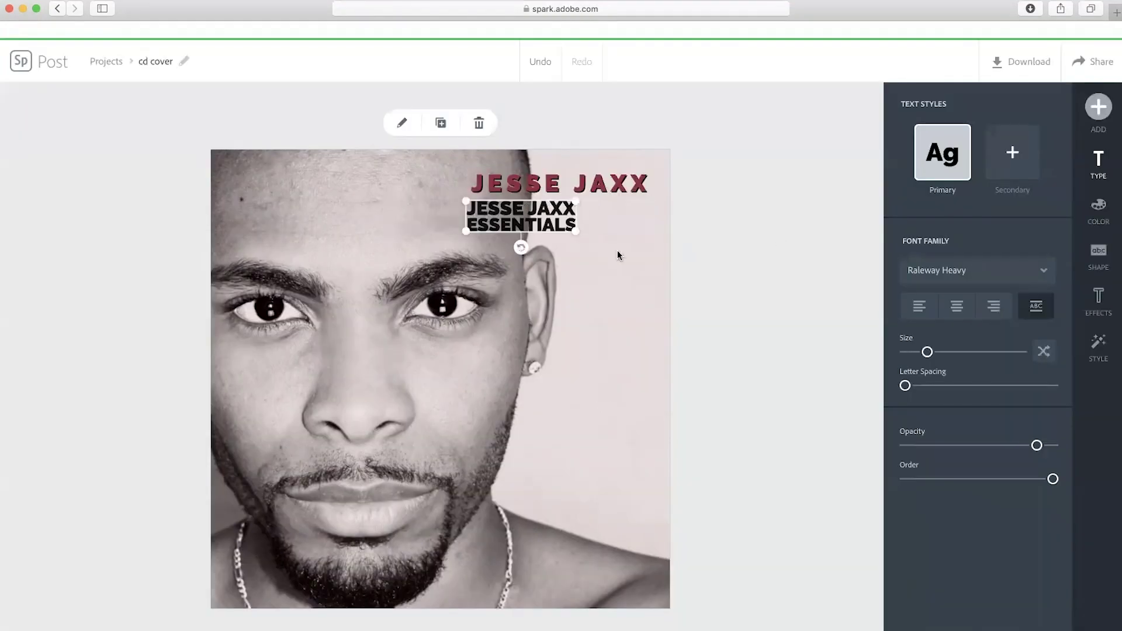
left_click(993, 308)
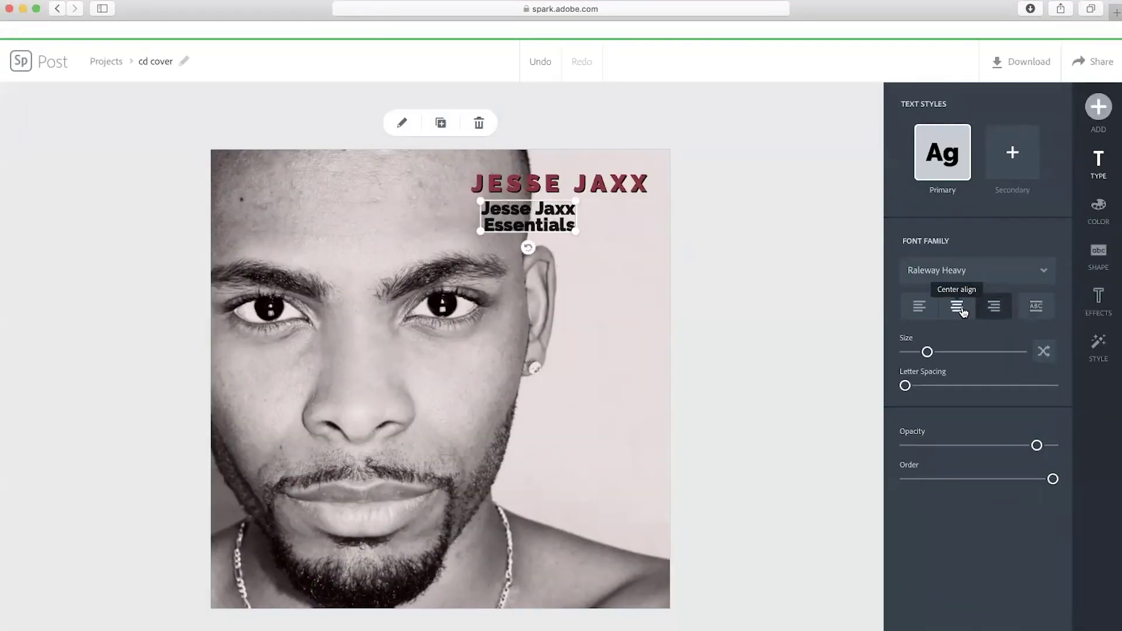
left_click(963, 313)
left_click(923, 308)
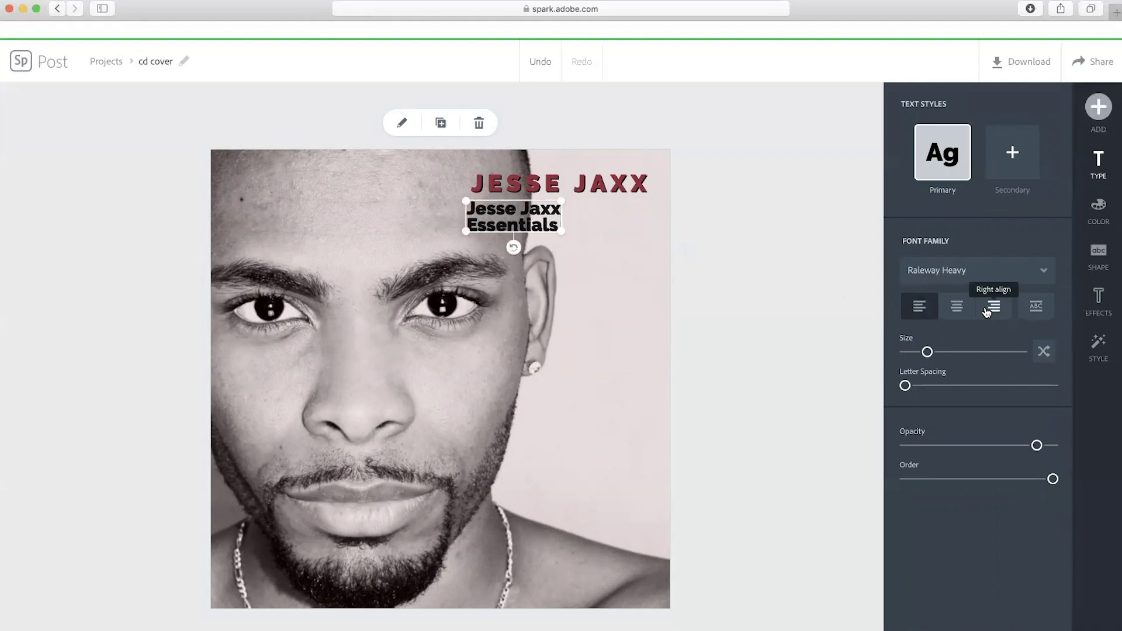
left_click(533, 66)
left_click(532, 66)
left_click(532, 66)
left_click(533, 66)
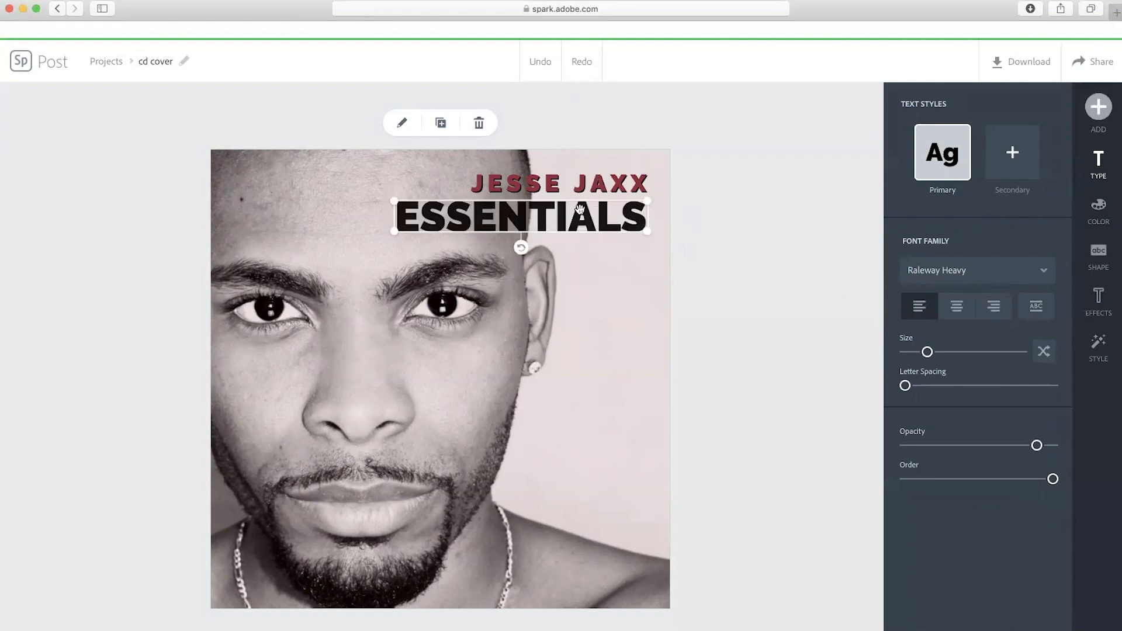
left_click(608, 292)
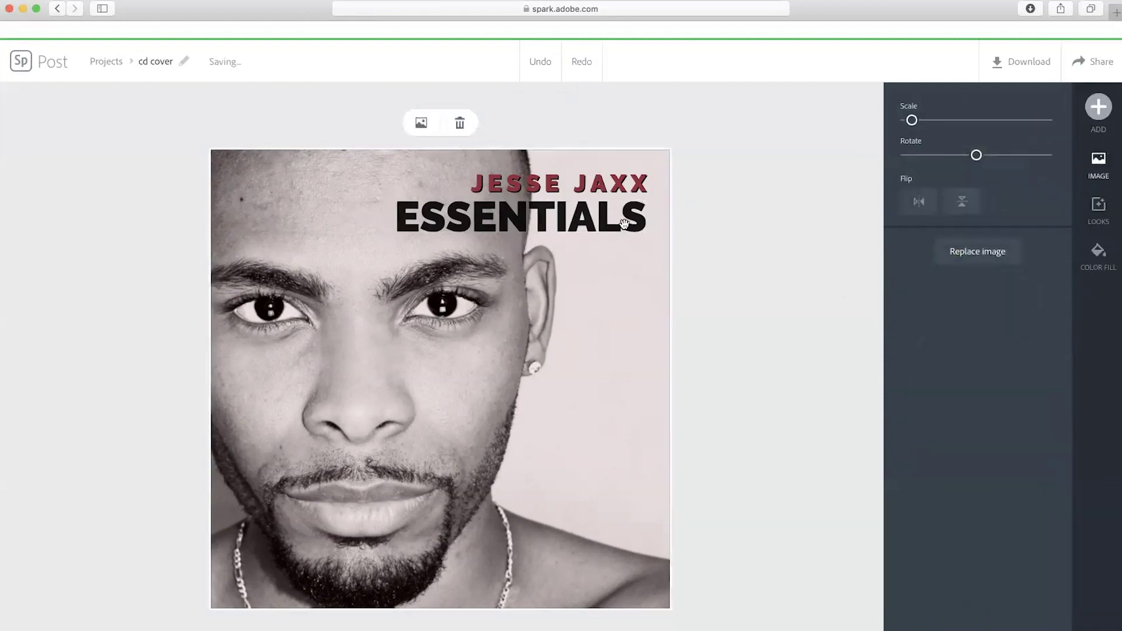
left_click(627, 223)
left_click(614, 380)
left_click(1098, 107)
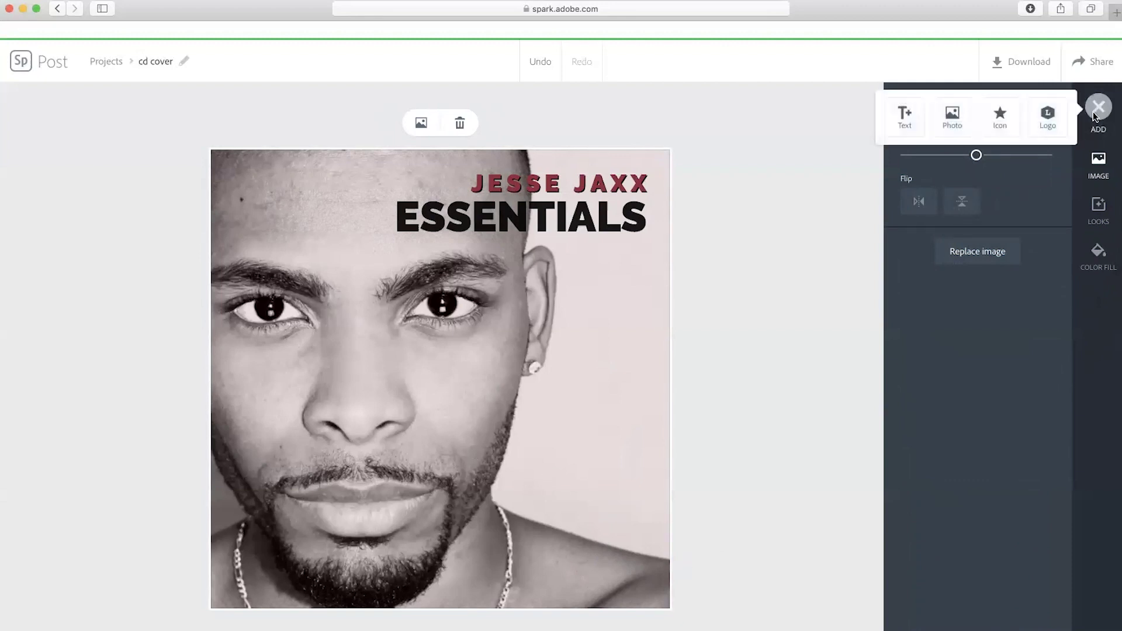
left_click(1000, 128)
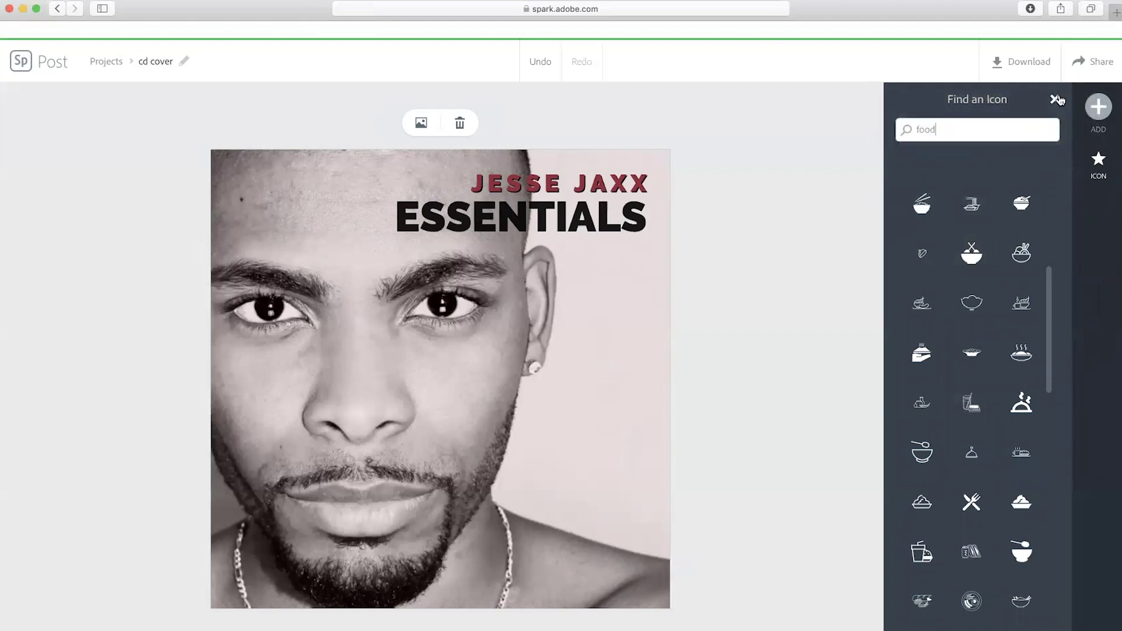
left_click(1055, 100)
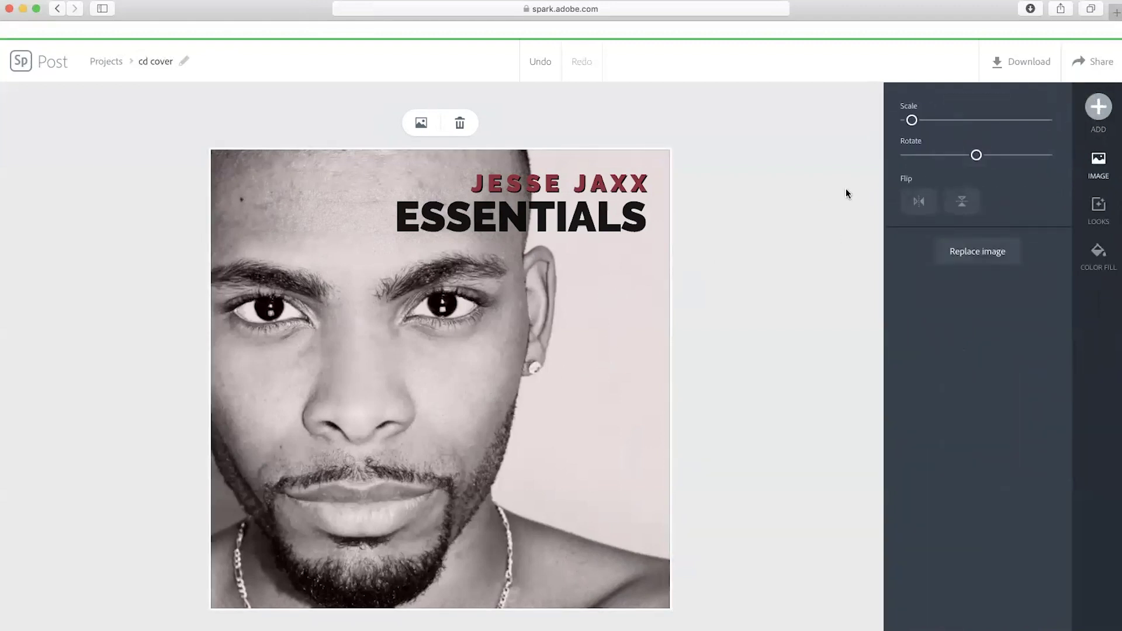
Try Lighten, Colorize and Grayscale, then apply a pink-tinted Contrast filter to the portrait
left_click(1099, 212)
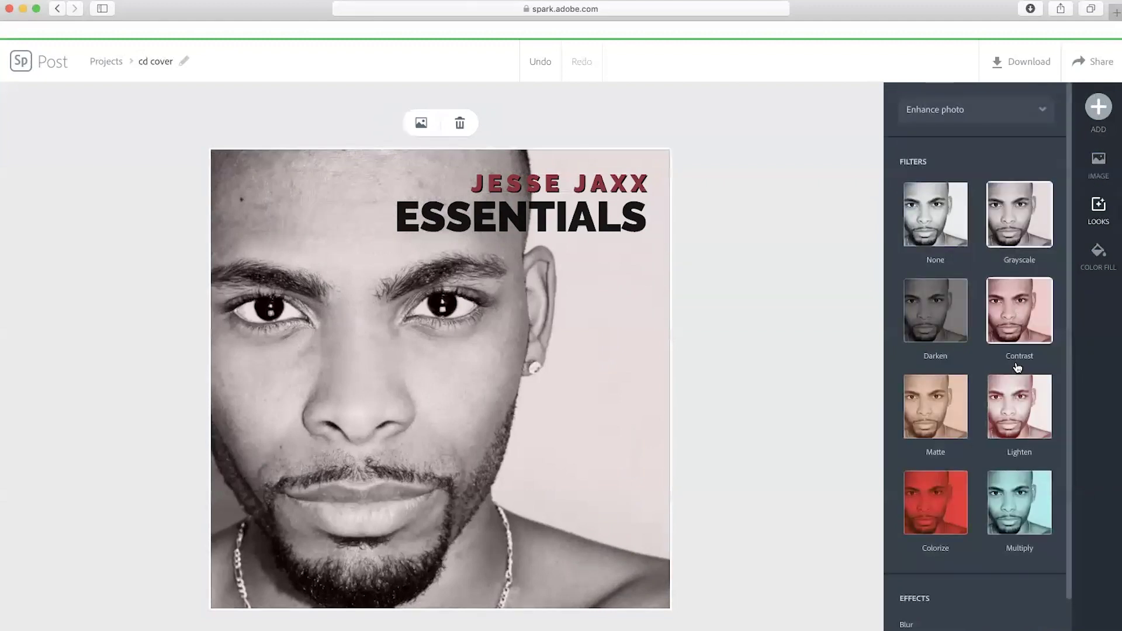
left_click(1017, 413)
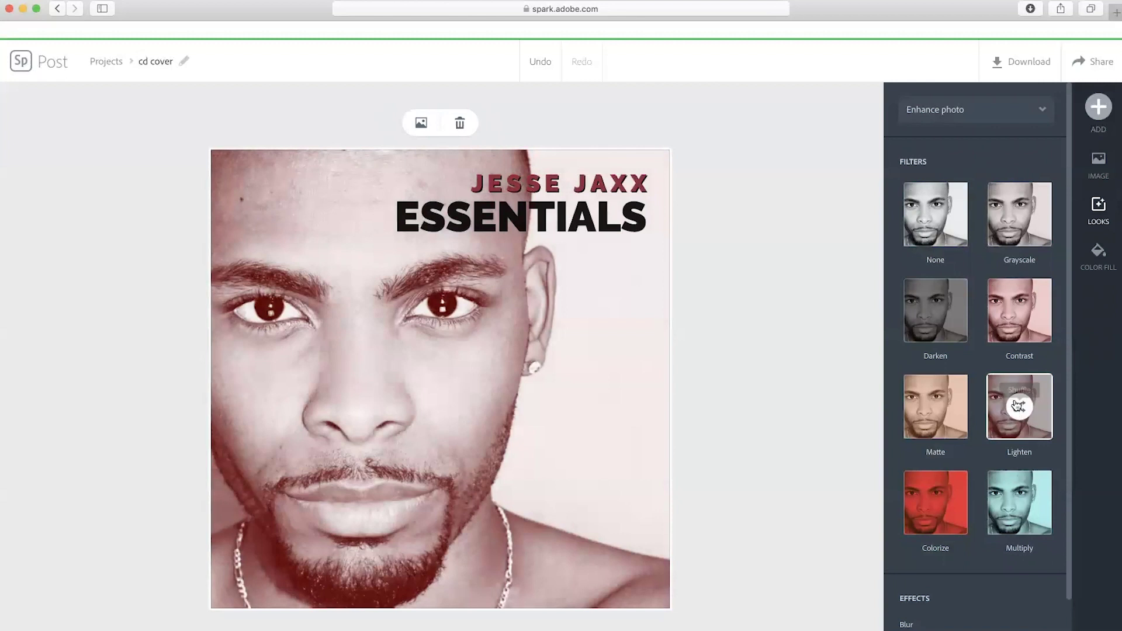
left_click(944, 491)
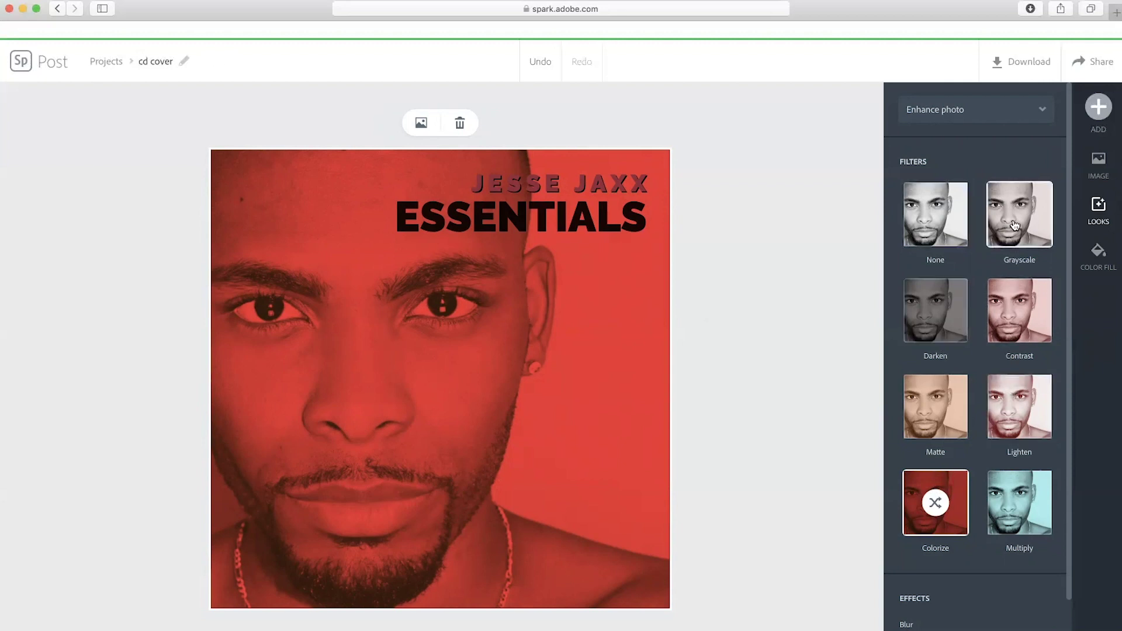
left_click(1022, 242)
left_click(1022, 318)
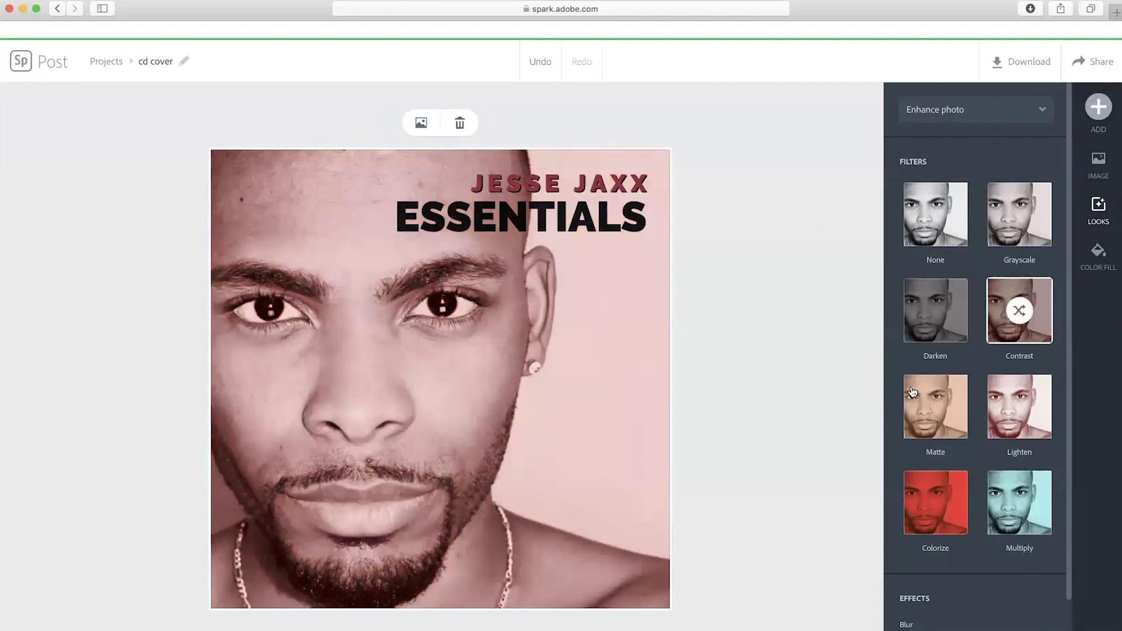
left_click(1024, 311)
left_click(1022, 311)
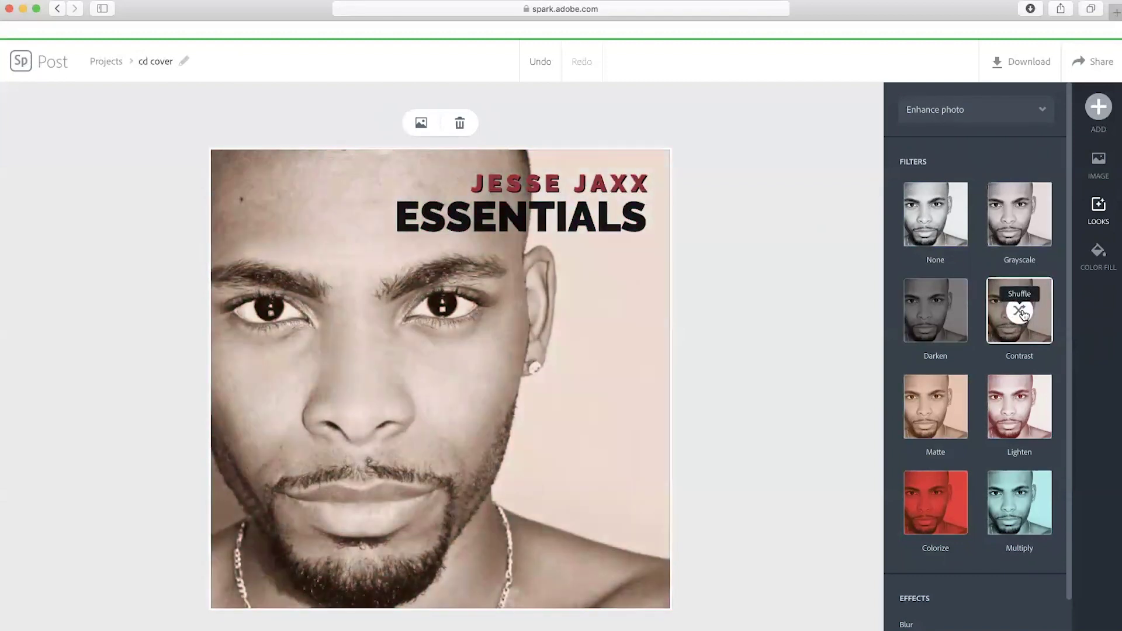
left_click(1023, 313)
left_click(780, 240)
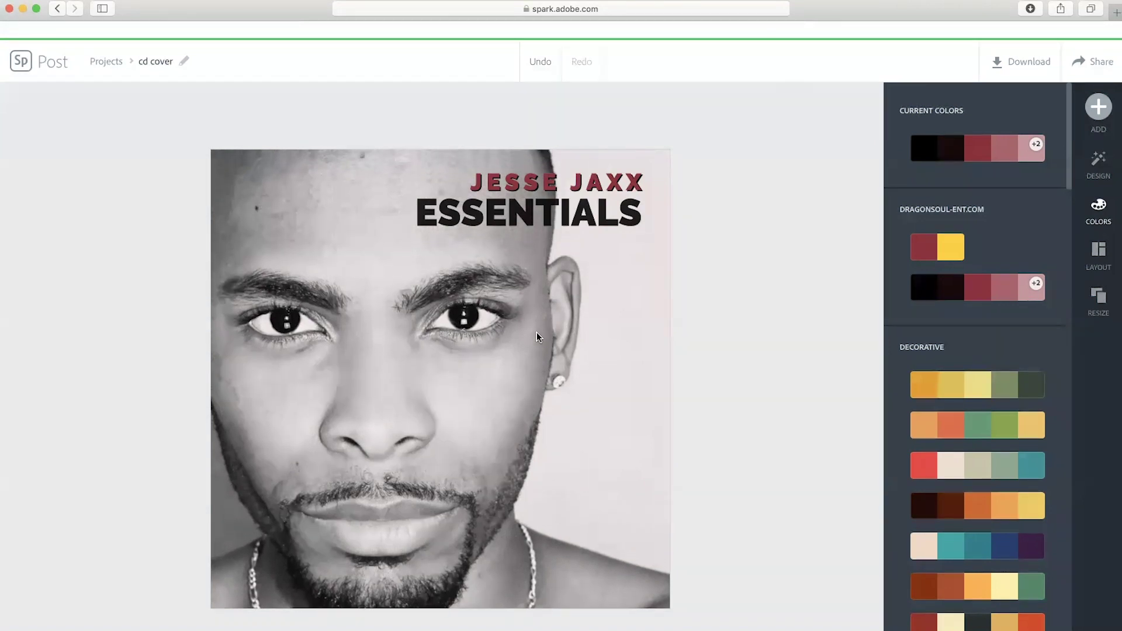
Reposition the portrait higher in the square frame and save the cd cover to Projects
left_click_drag(537, 332, 535, 311)
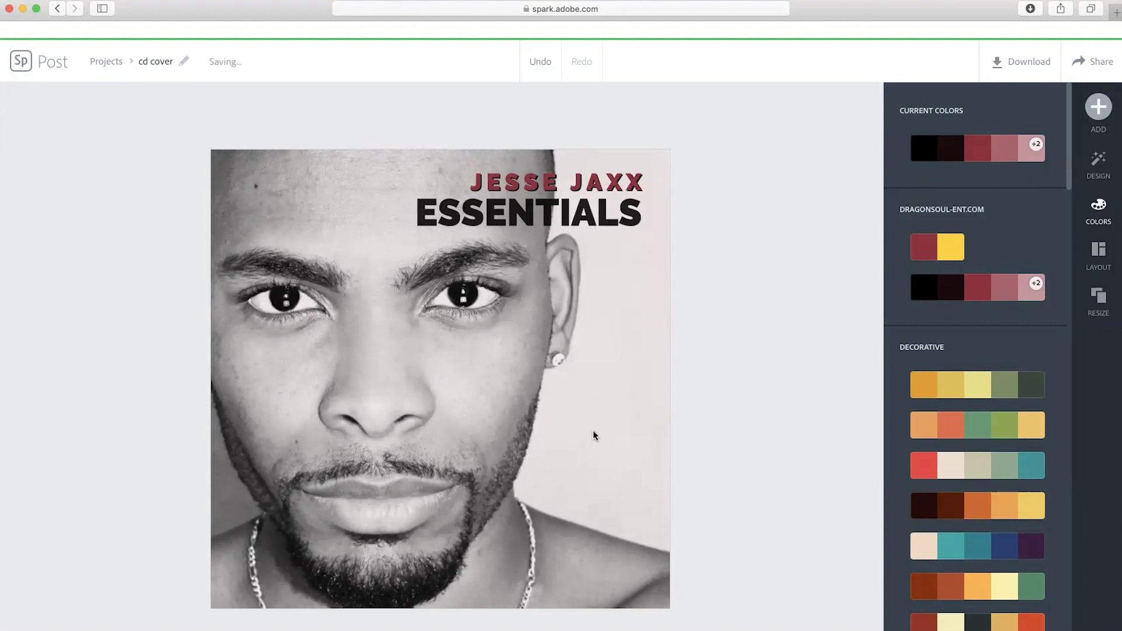
left_click_drag(598, 394, 598, 401)
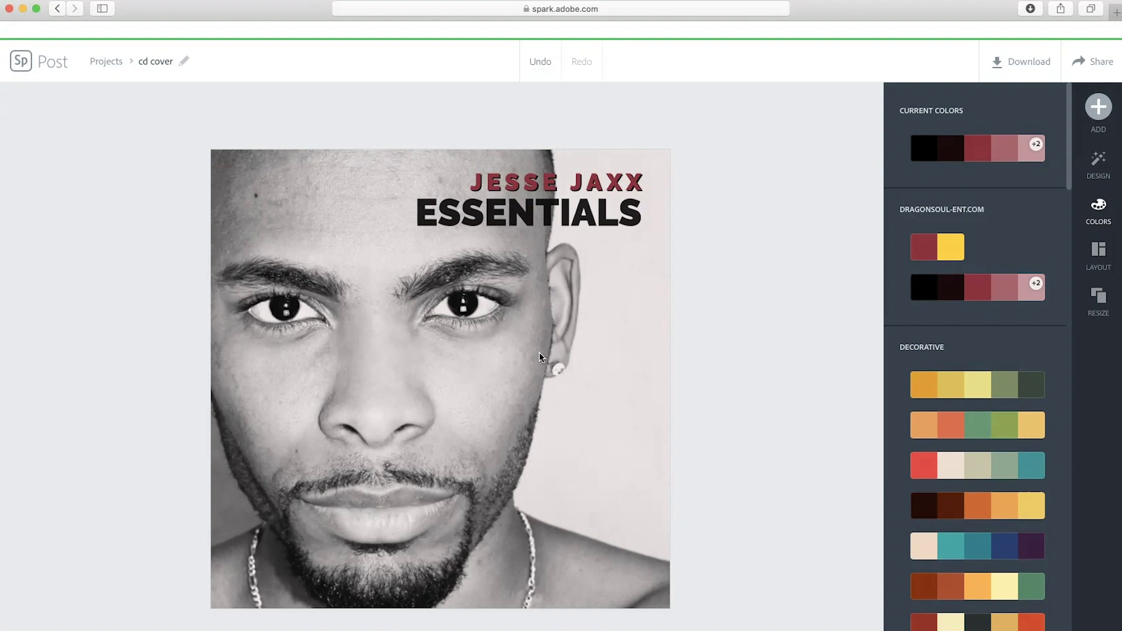
left_click_drag(539, 353, 540, 336)
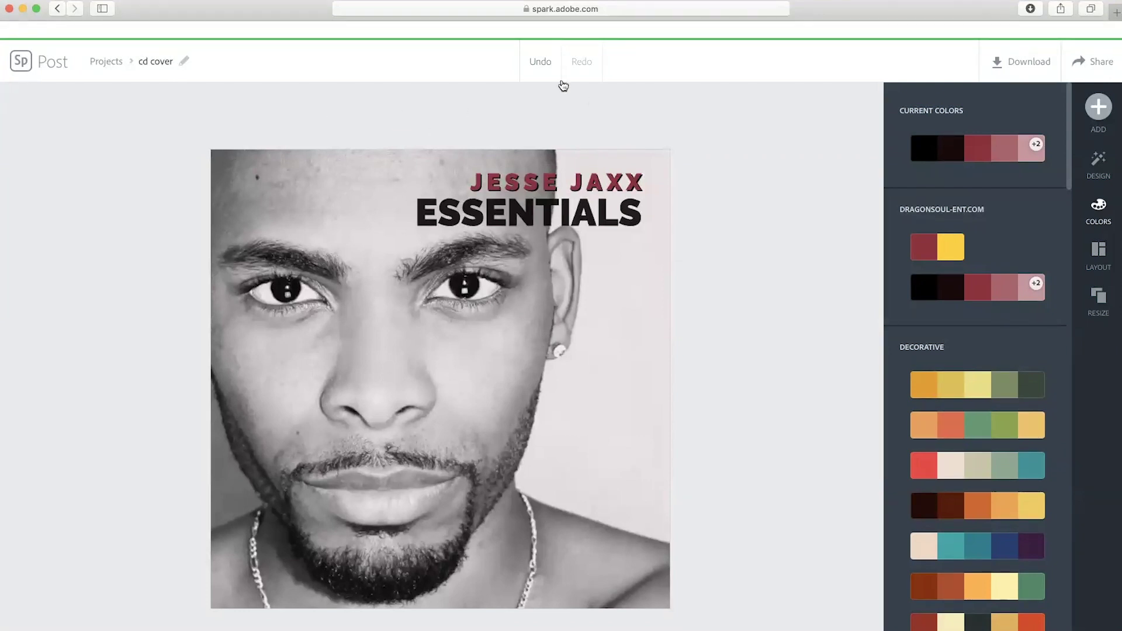
left_click(19, 66)
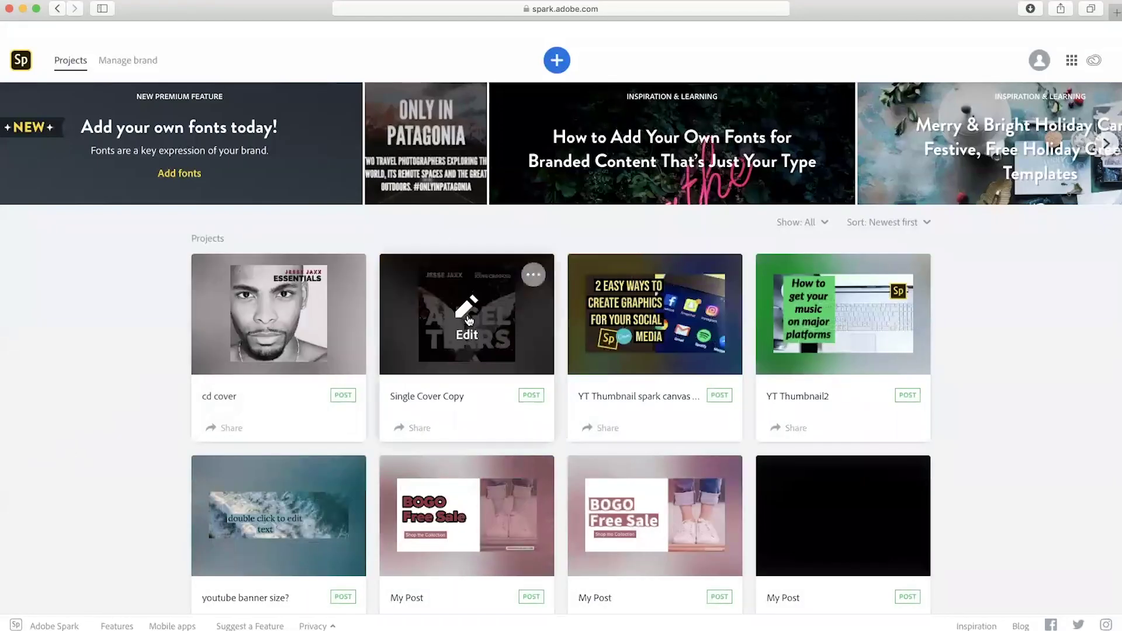
Open the Single Cover Copy project with the ANGEL TEARS cover in the editor
left_click(466, 315)
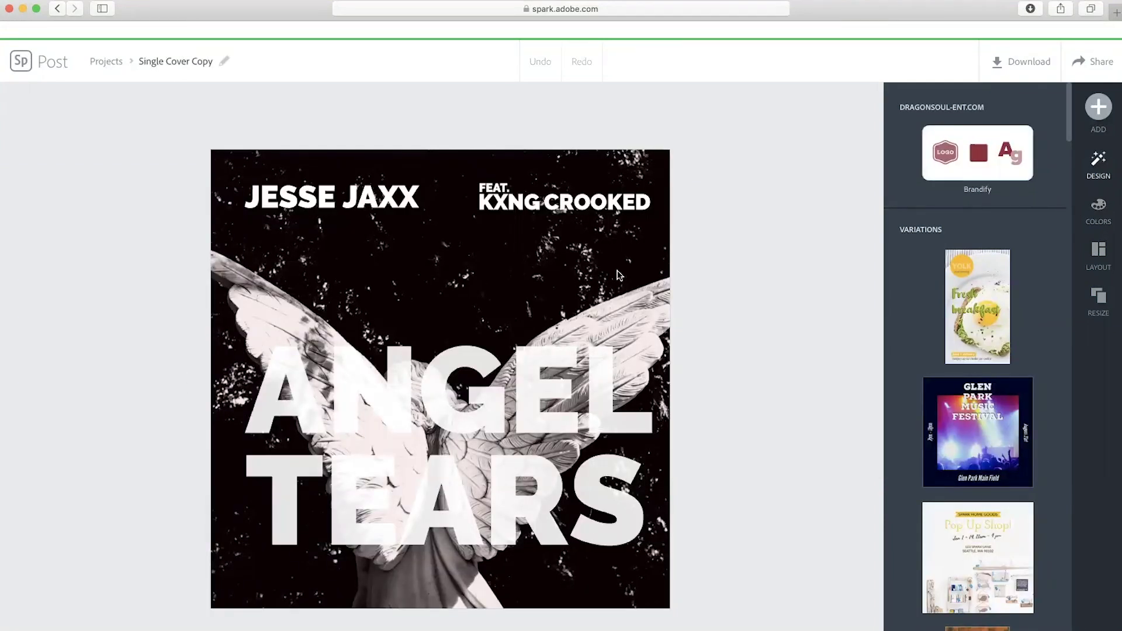
Search free photos for 'angels' and add the dark stone angel-statue photo to the cover
left_click(590, 276)
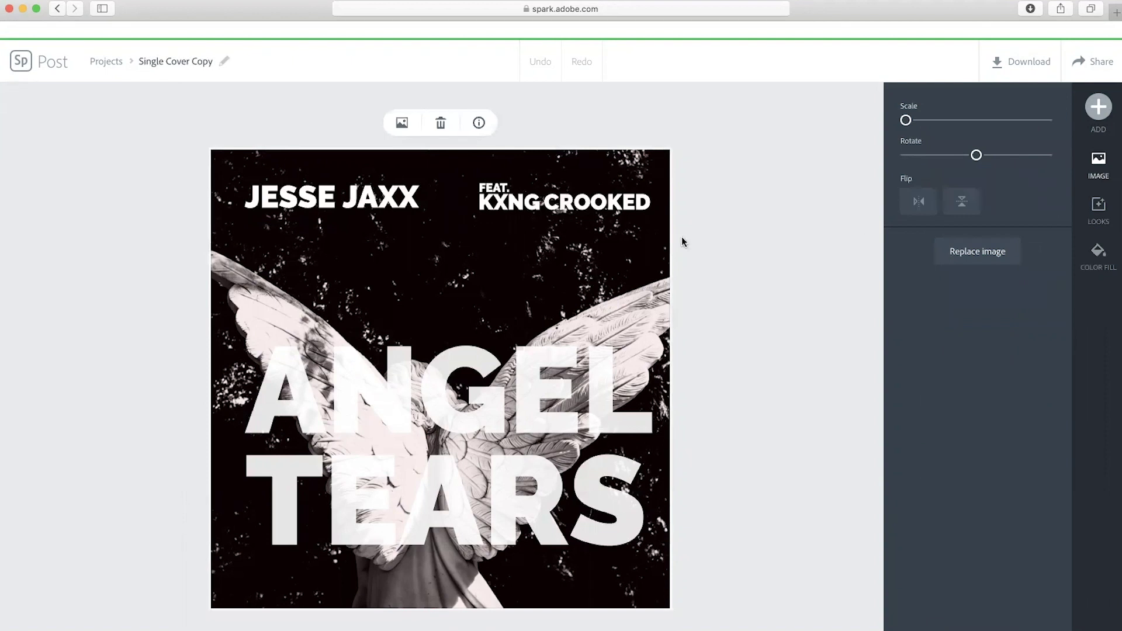
left_click(1098, 107)
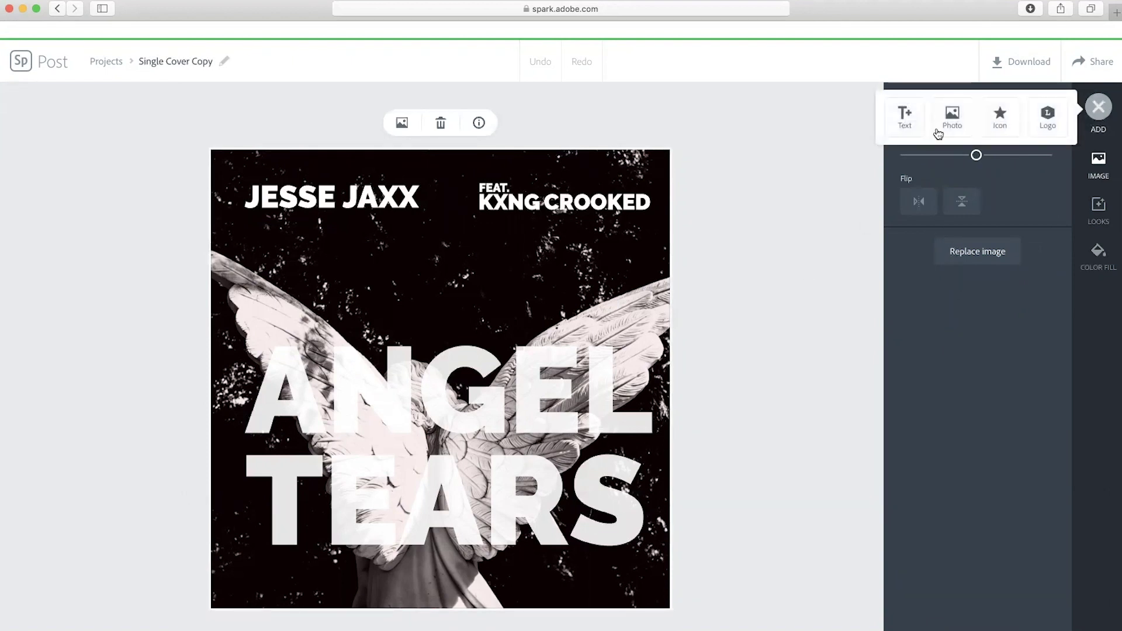
left_click(954, 125)
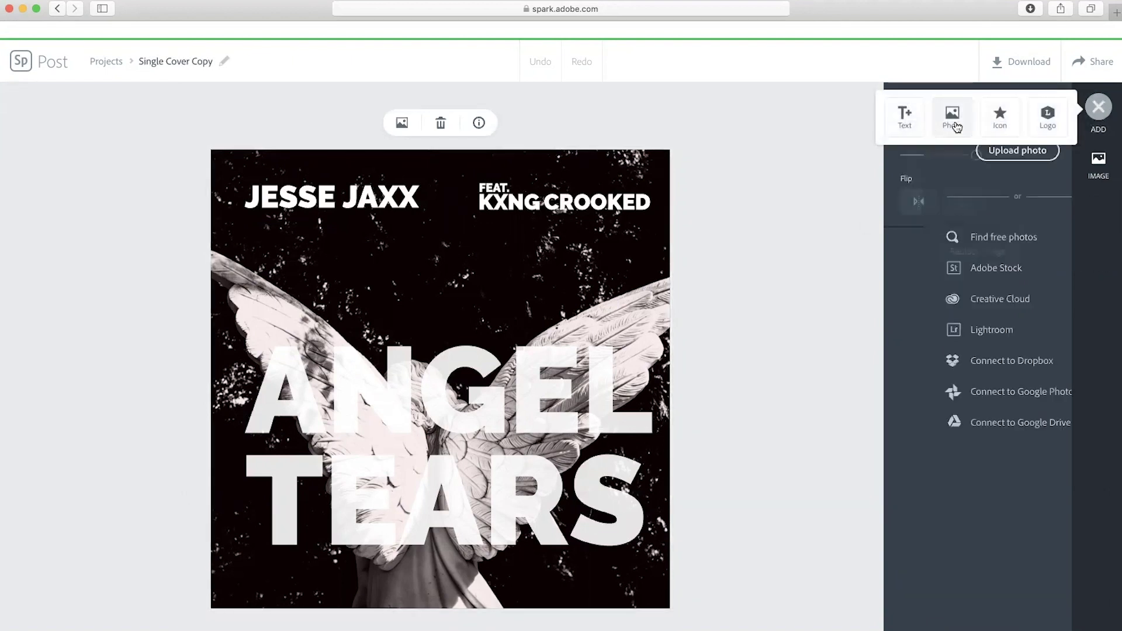
left_click(956, 237)
left_click(948, 130)
type("a")
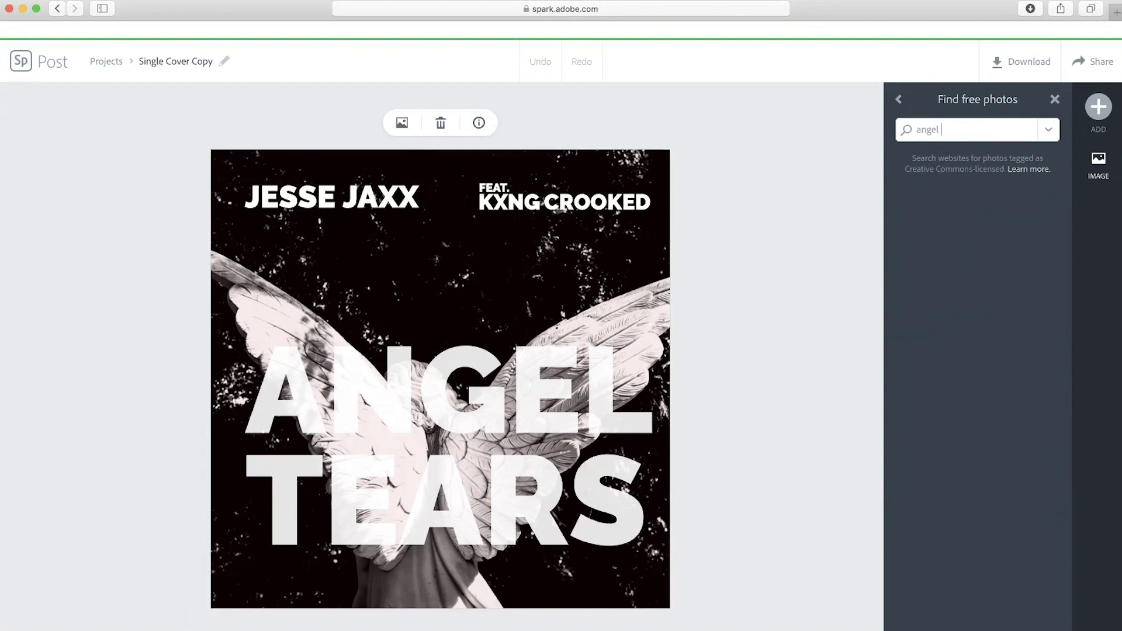
type("ngels")
key("Return")
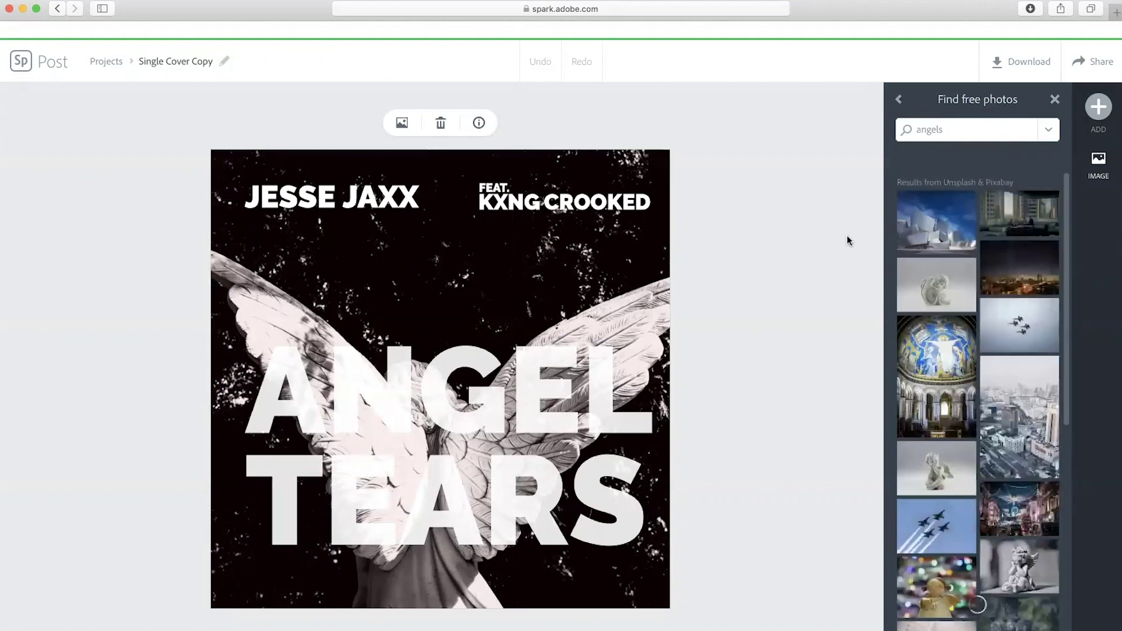
scroll(945, 387, "down", 5)
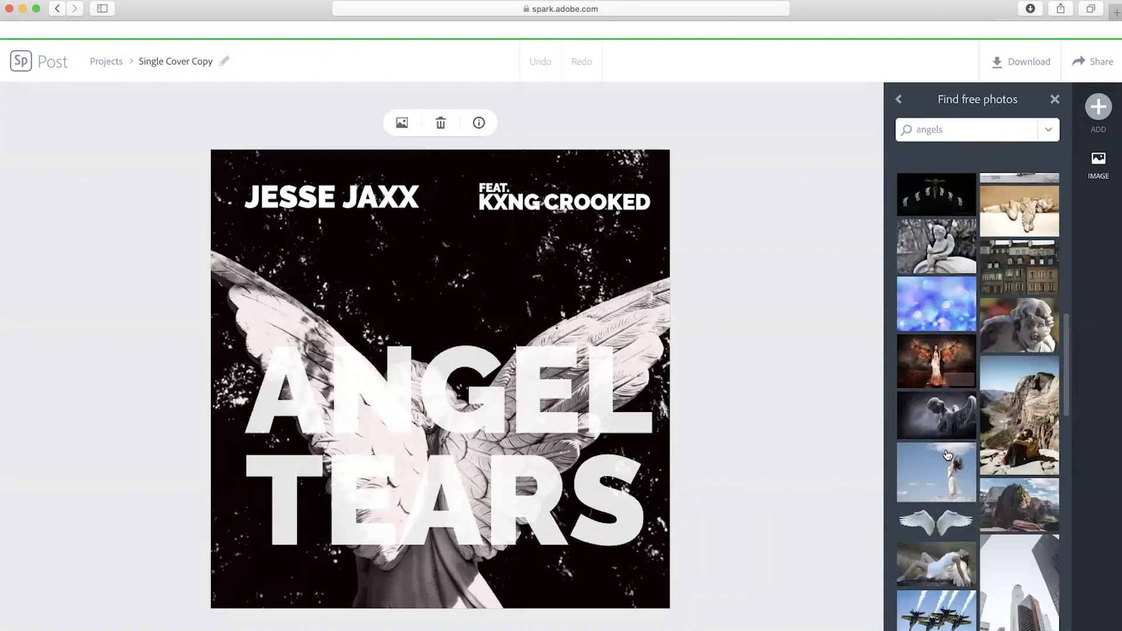
left_click(944, 409)
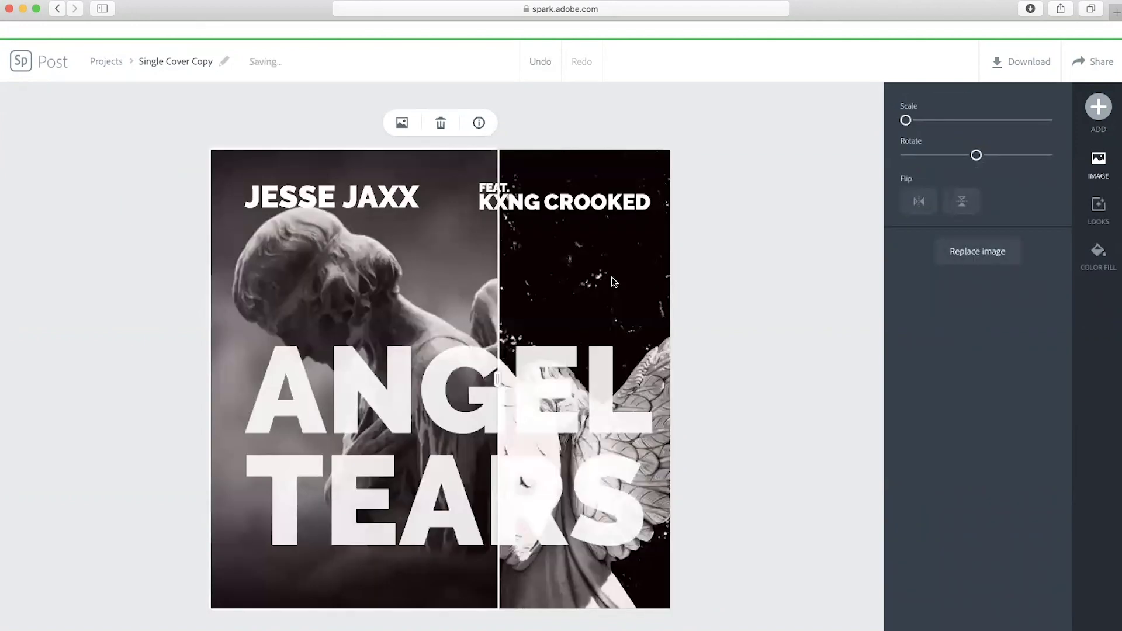
Delete the old angel-wings cell so the angel-statue photo fills the whole cover
left_click(441, 122)
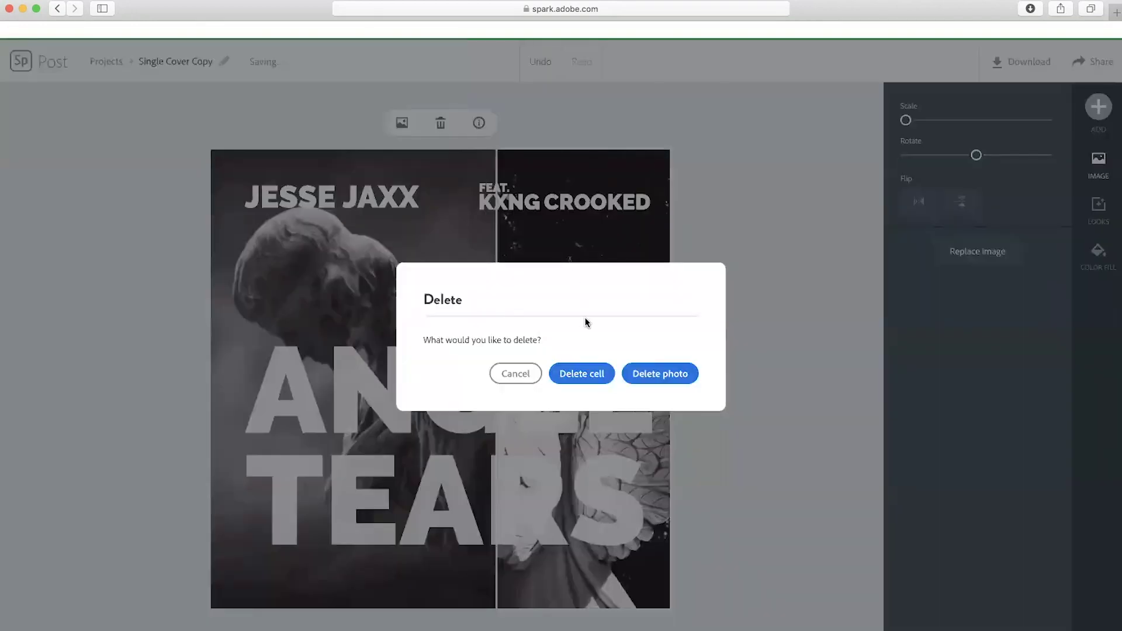
left_click(577, 372)
left_click(608, 289)
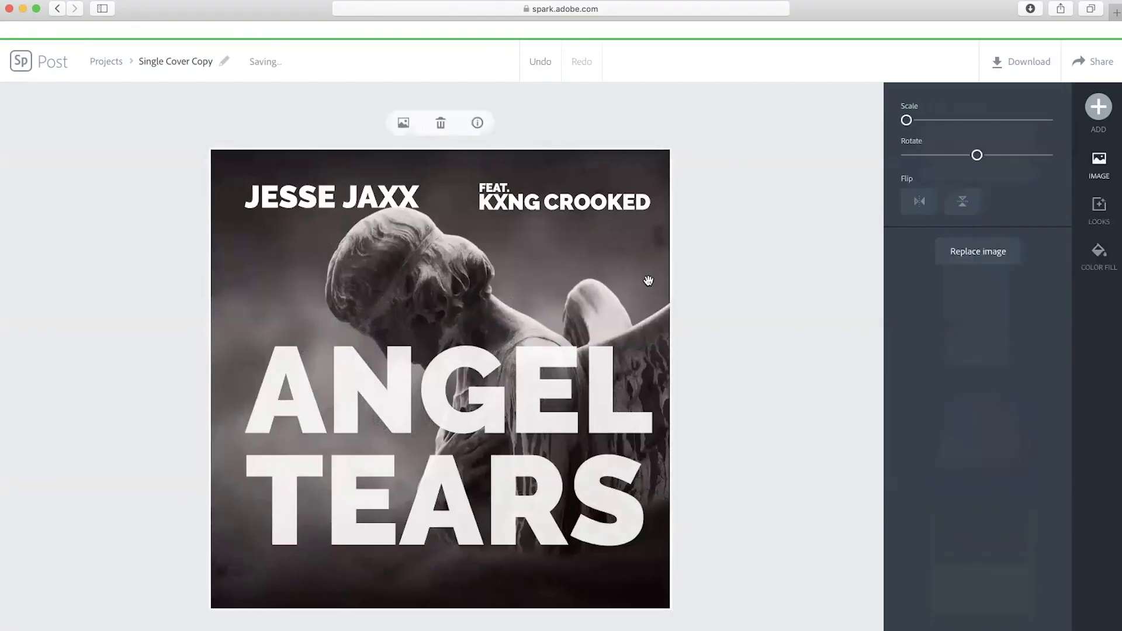
left_click(724, 296)
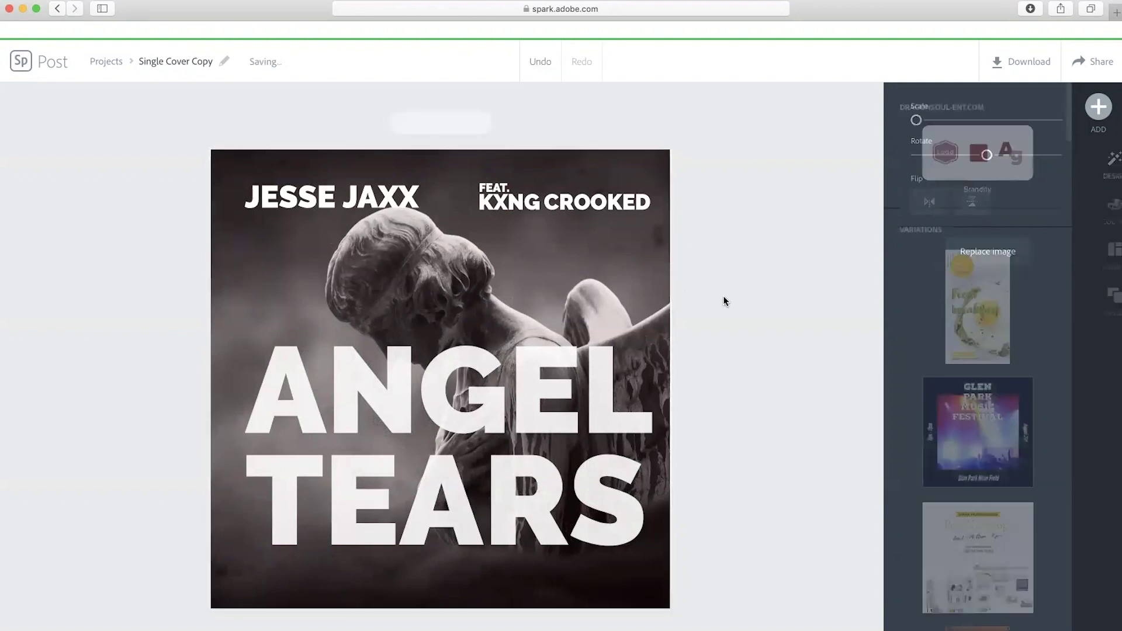
left_click(552, 277)
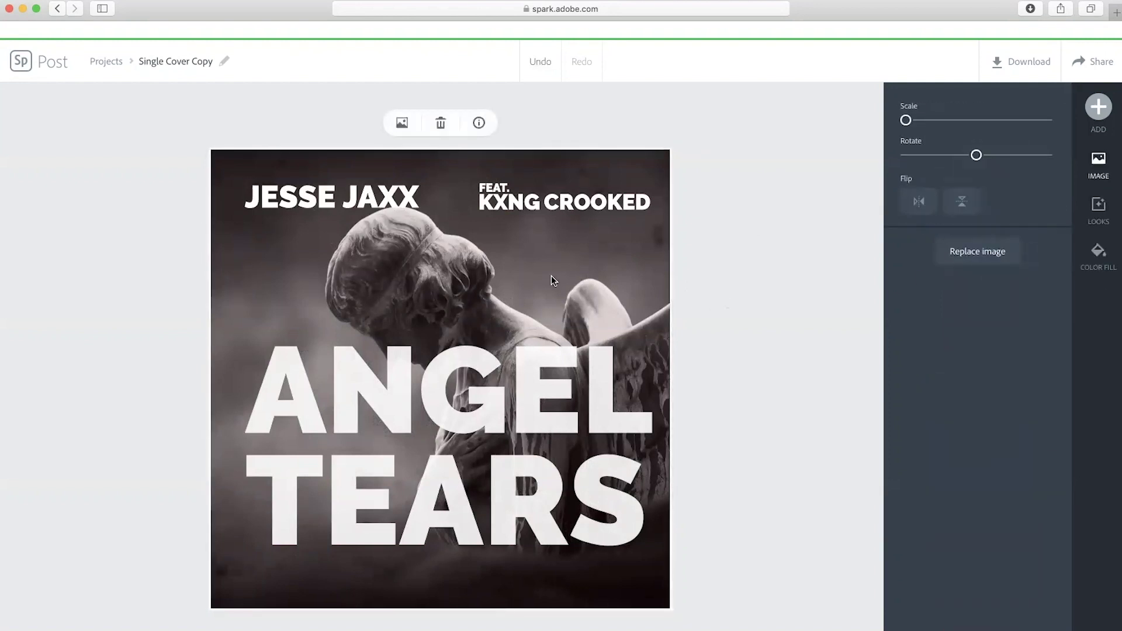
left_click(148, 289)
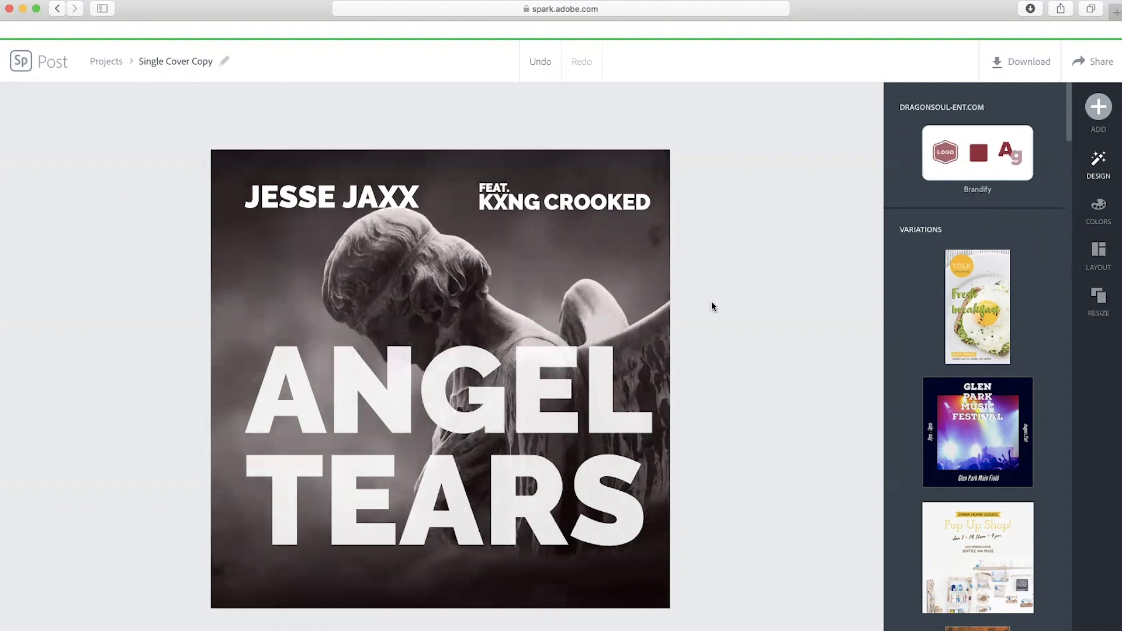
Nudge the JESSE JAXX name up toward the top-left edge of the cover
left_click(495, 181)
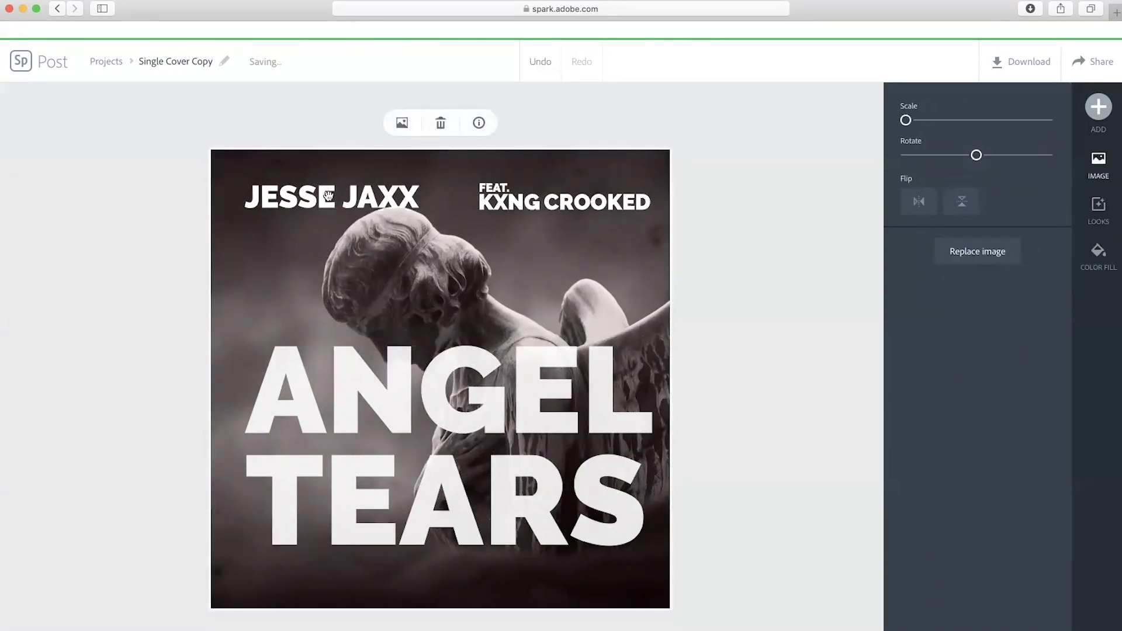
left_click_drag(365, 185, 364, 191)
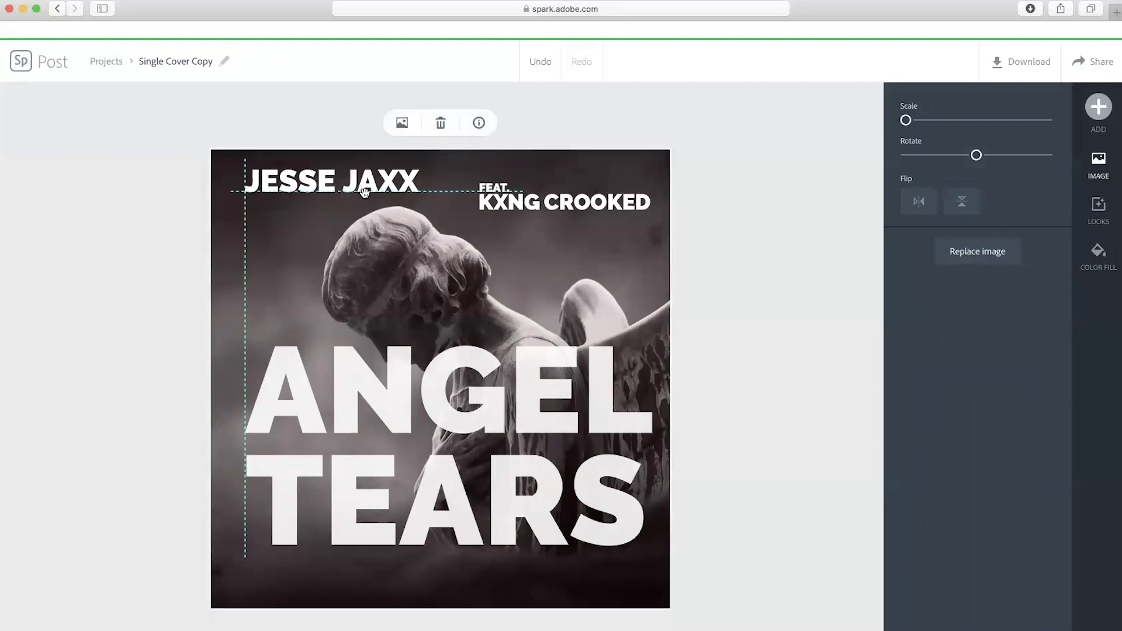
left_click_drag(364, 192, 365, 190)
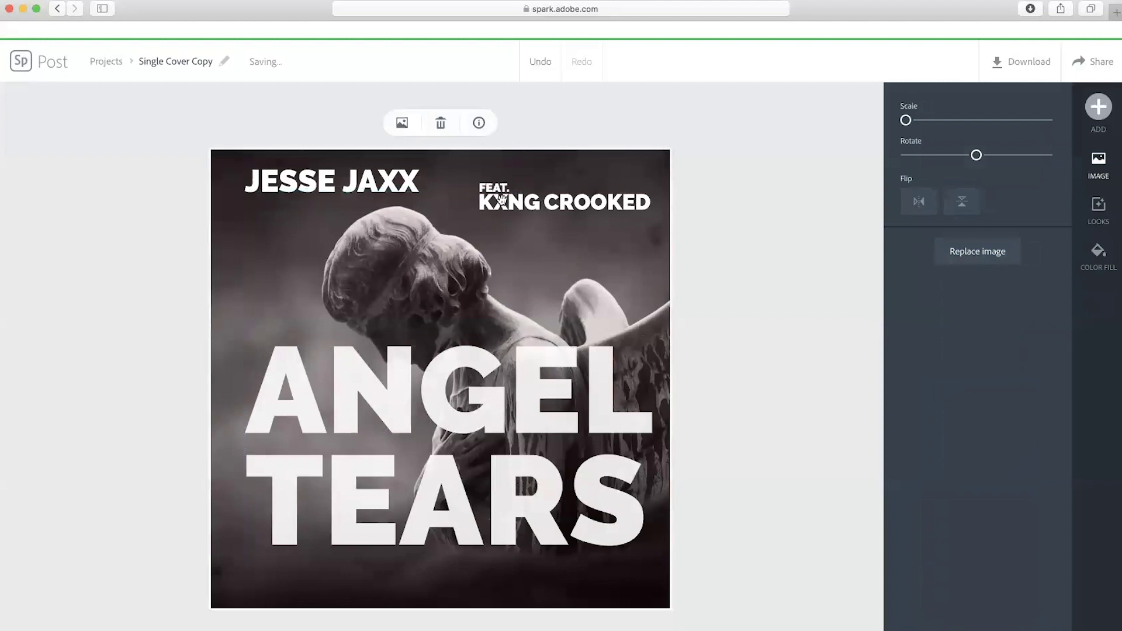
left_click(502, 200)
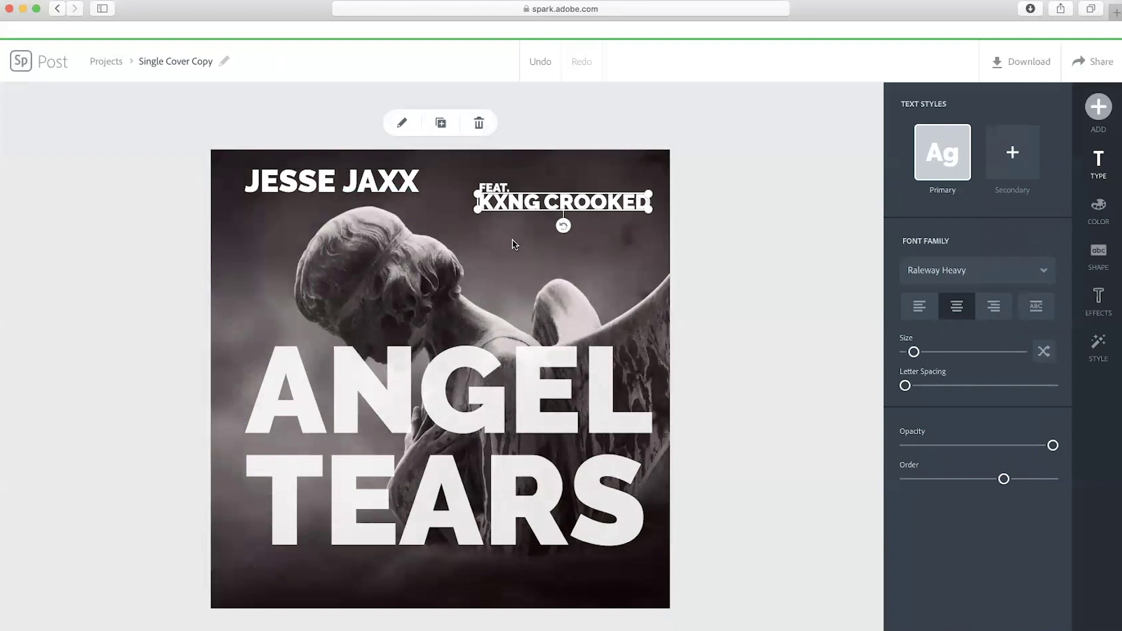
Place FEAT. level with JESSE JAXX and lower KXNG CROOKED just beneath it, top right
mouse_move(498, 188)
left_mouse_down()
mouse_move(497, 198)
mouse_move(485, 191)
left_mouse_up()
left_click(497, 203)
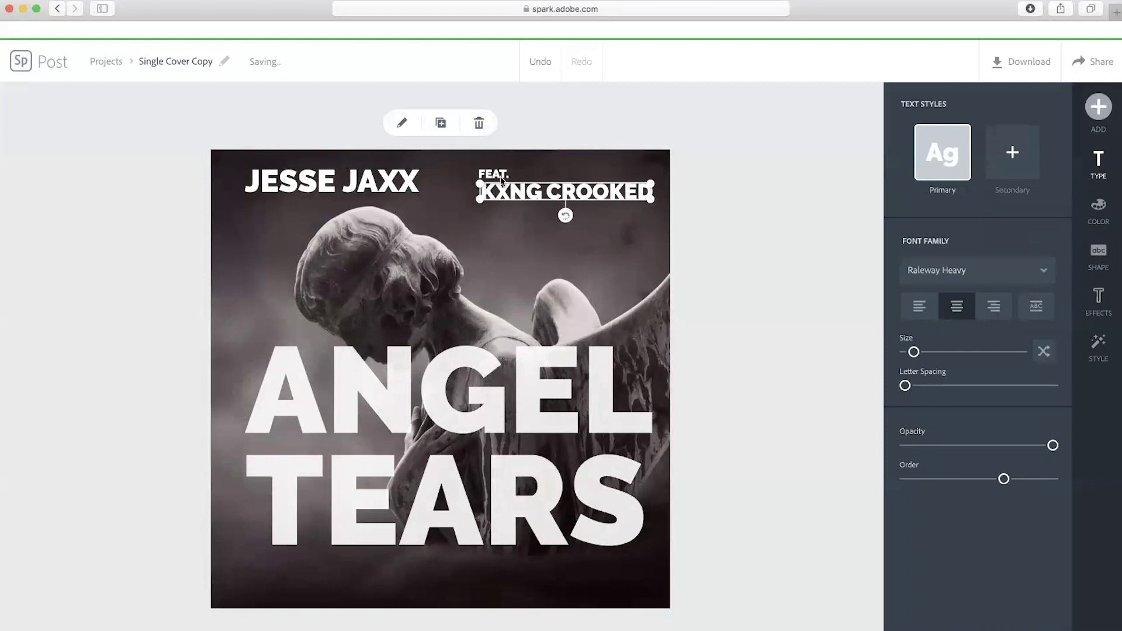
left_click(497, 176)
mouse_move(496, 175)
left_mouse_down()
mouse_move(516, 190)
mouse_move(501, 189)
mouse_move(499, 202)
mouse_move(496, 189)
left_mouse_up()
left_click(194, 265)
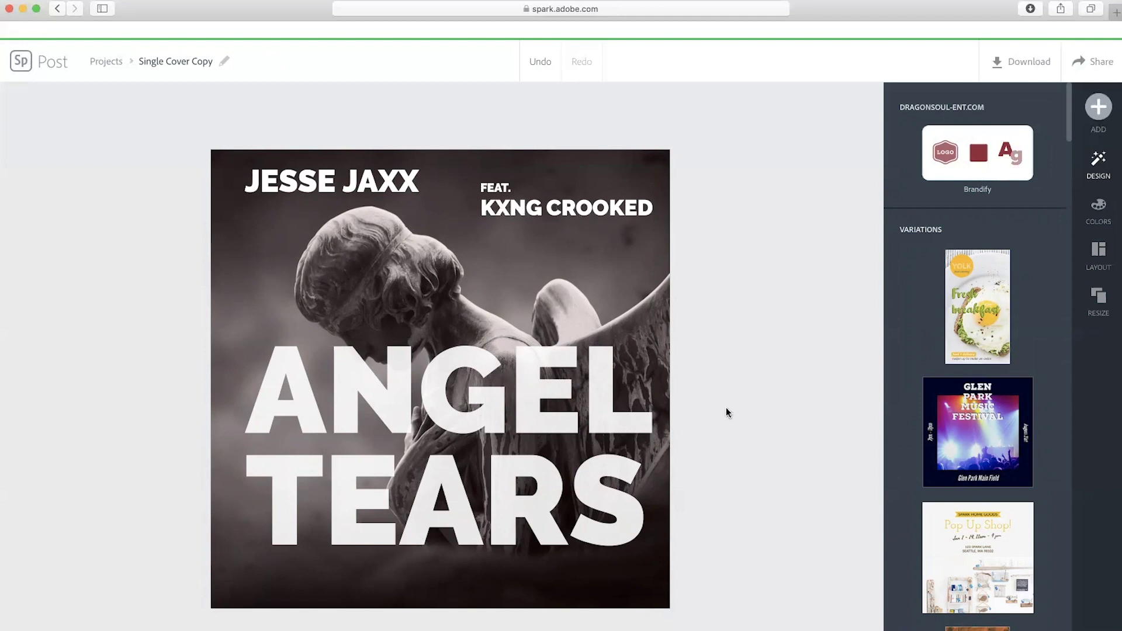
Lower the ANGEL TEARS title's opacity to 91% so the statue shows through
left_click(456, 402)
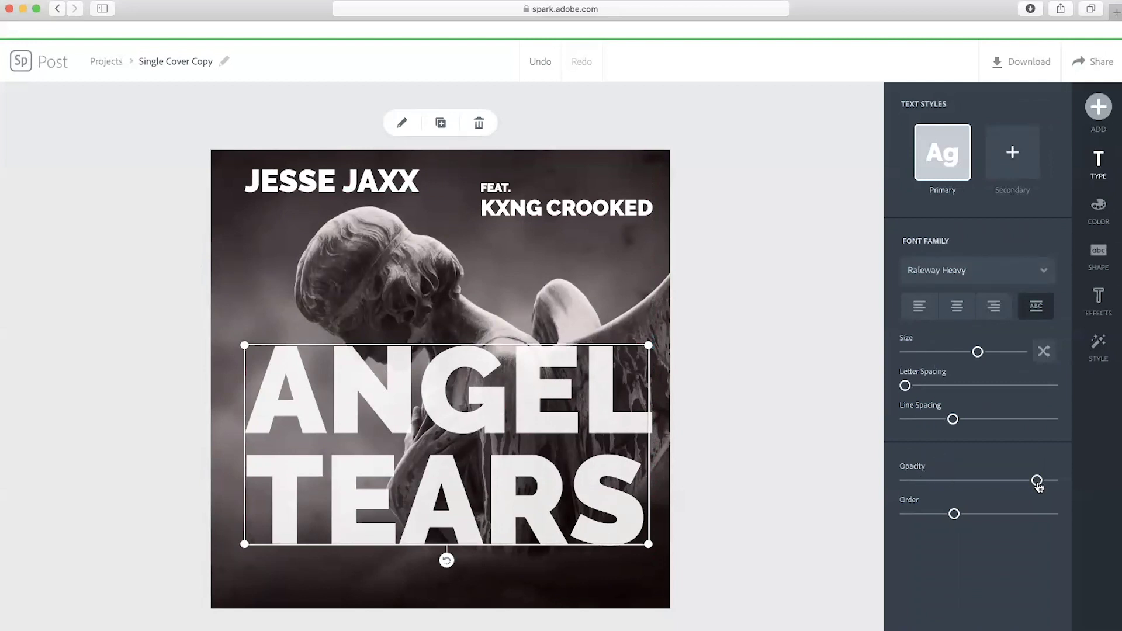
mouse_move(1037, 484)
left_mouse_down()
mouse_move(985, 481)
mouse_move(1045, 480)
mouse_move(1008, 484)
mouse_move(1023, 484)
left_mouse_up()
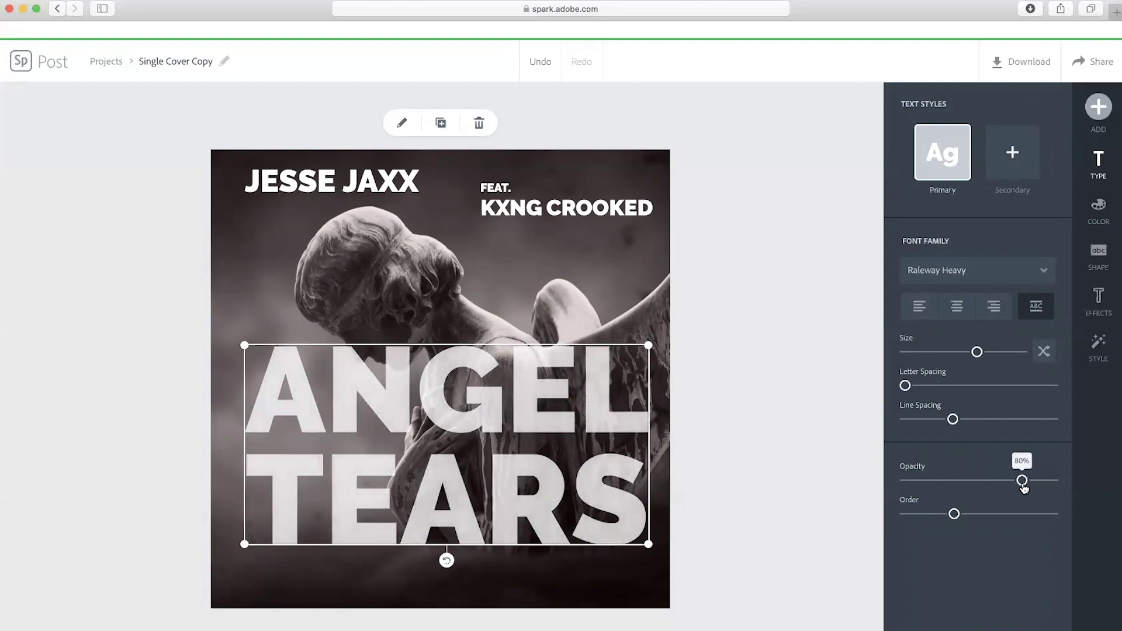
left_click(741, 370)
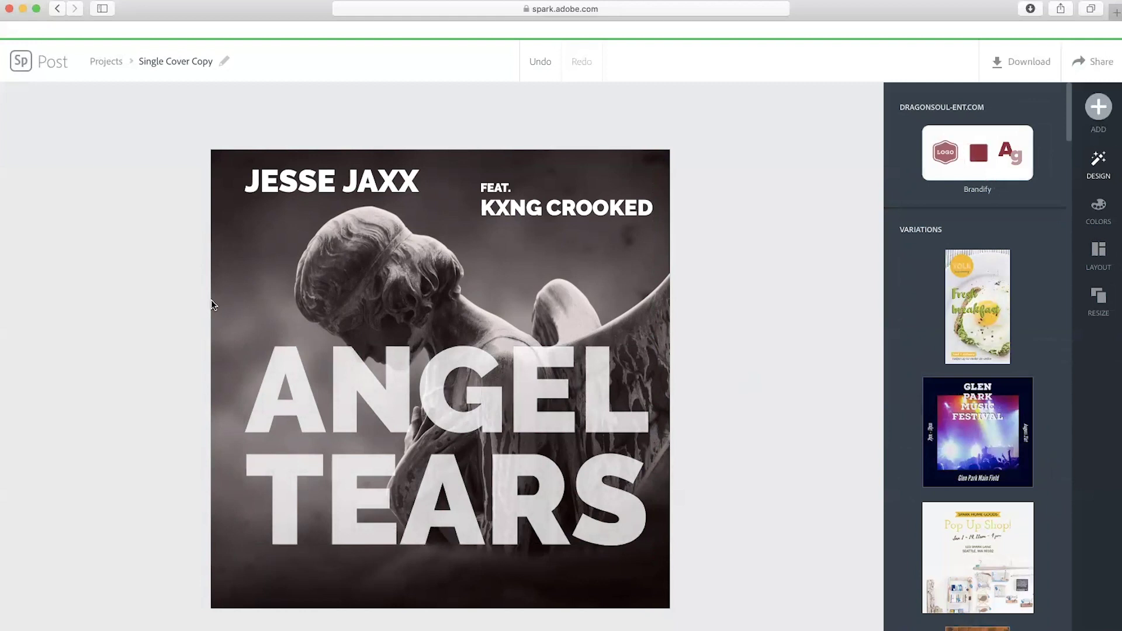